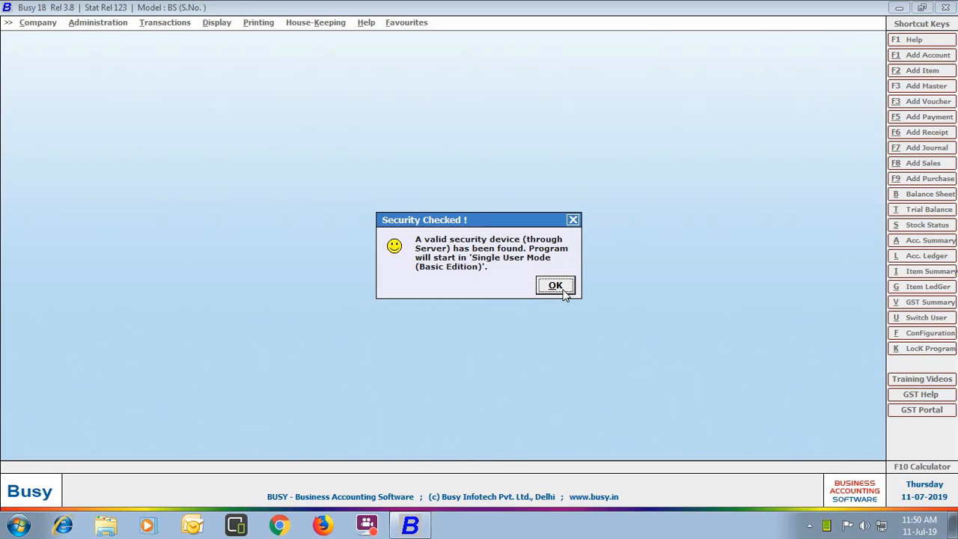
- Dismiss the startup prompts and Help Videos window, then confirm no company exists in C:\BusyWin\DATA
click(555, 286)
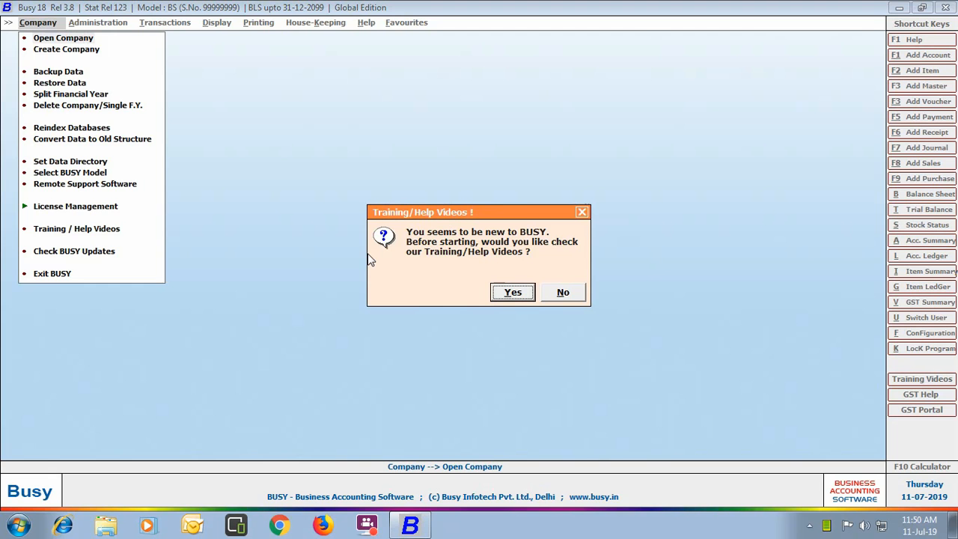
click(510, 292)
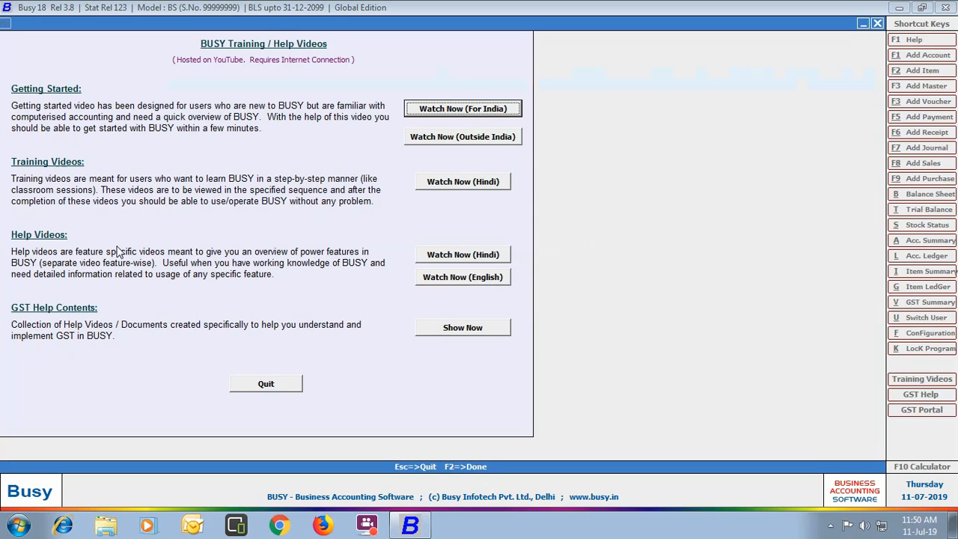
click(276, 388)
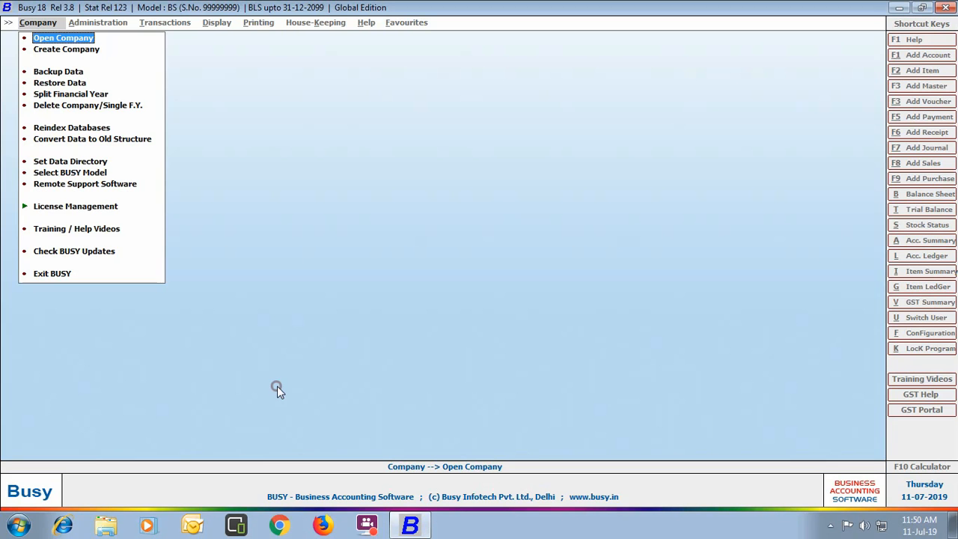
click(79, 35)
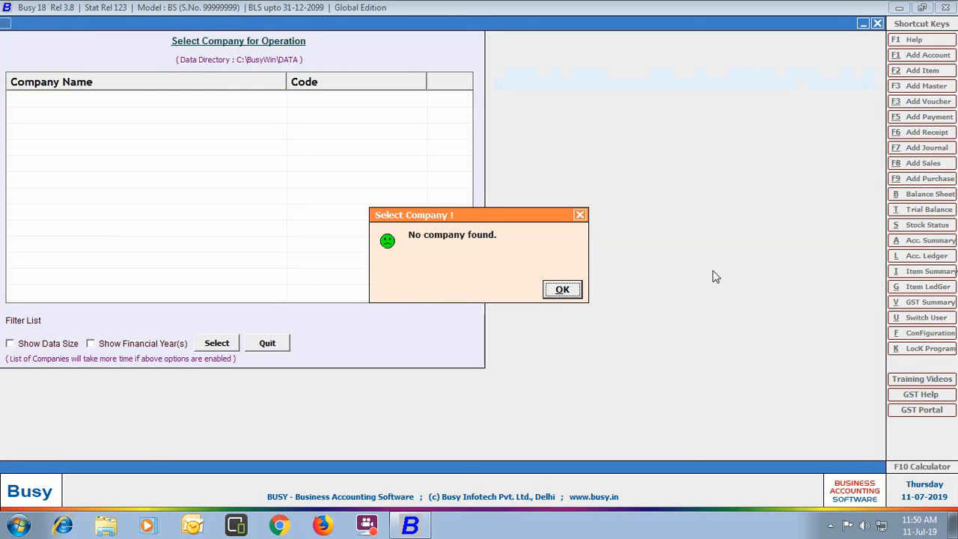
click(556, 287)
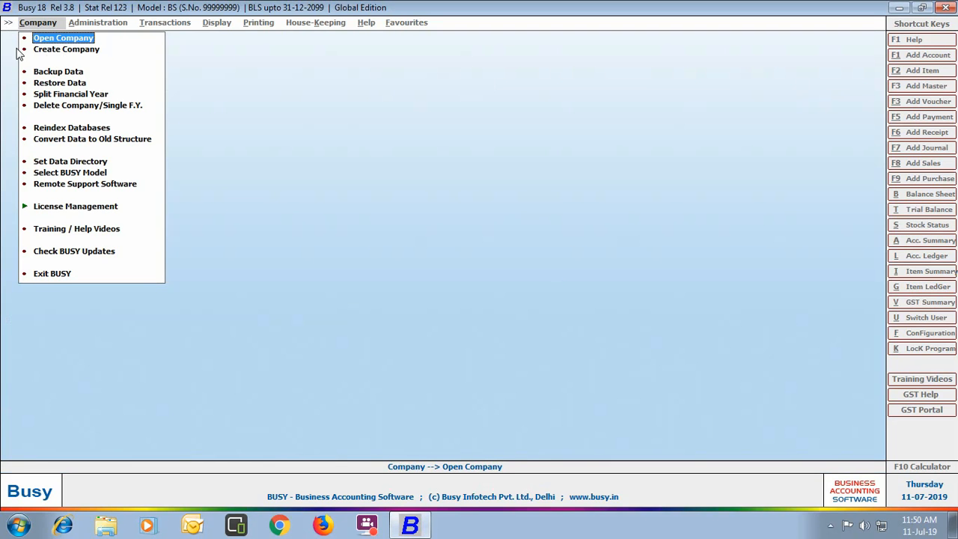
- Start a new company named Omaxe Electricals Ltd., accepting the same print name
click(82, 51)
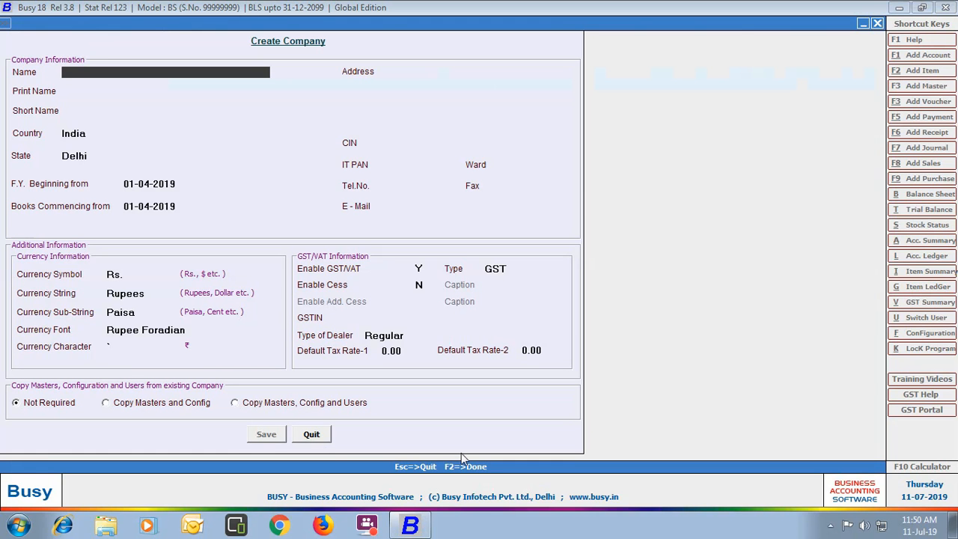
text(Omaxe Elect)
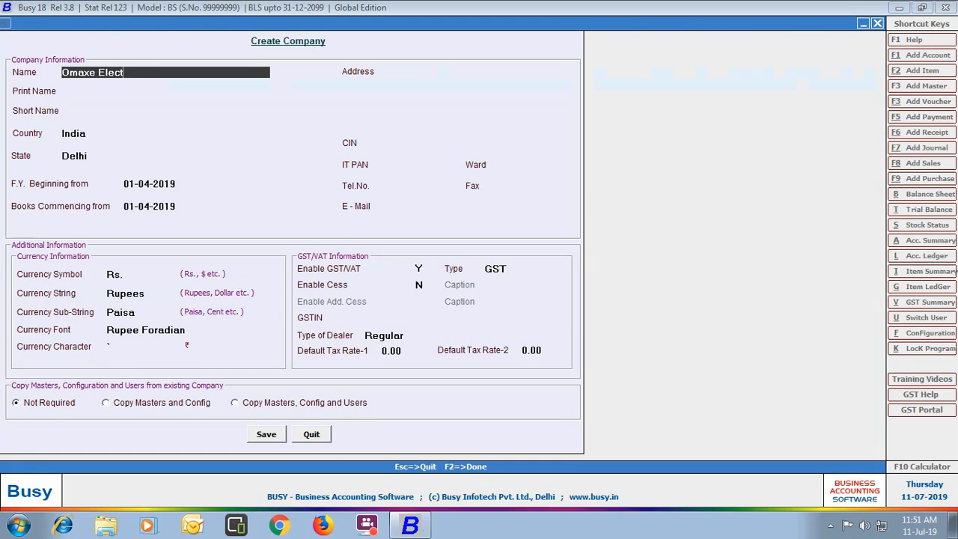
text(ricals Ltd.)
key(Return)
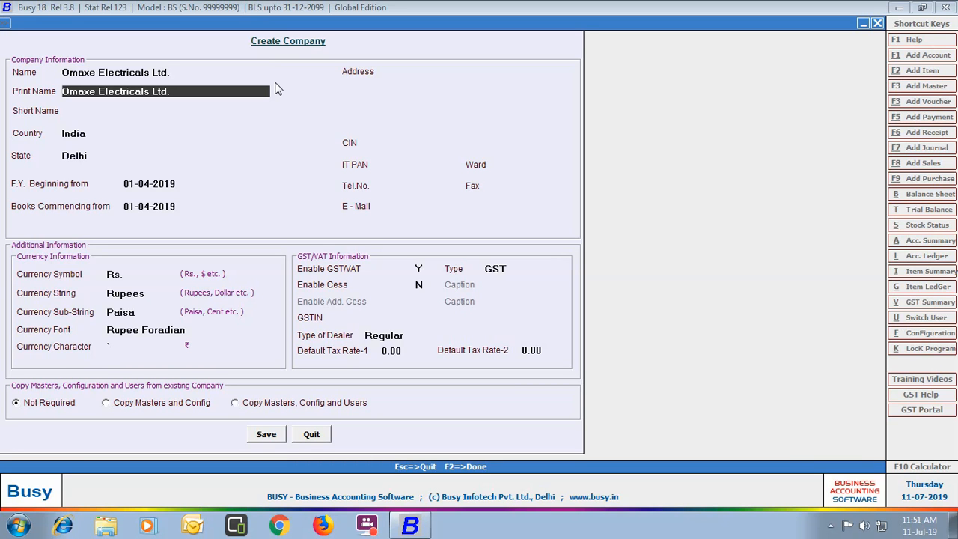
key(Return)
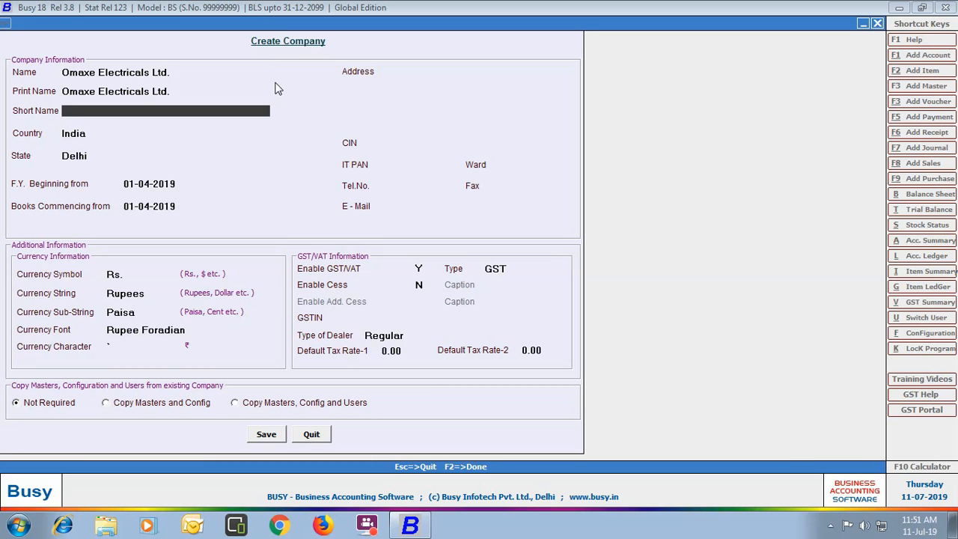
- Set country to U.A.E and emirate to Dubai, keeping the 01-01-2019 dates
key(Return)
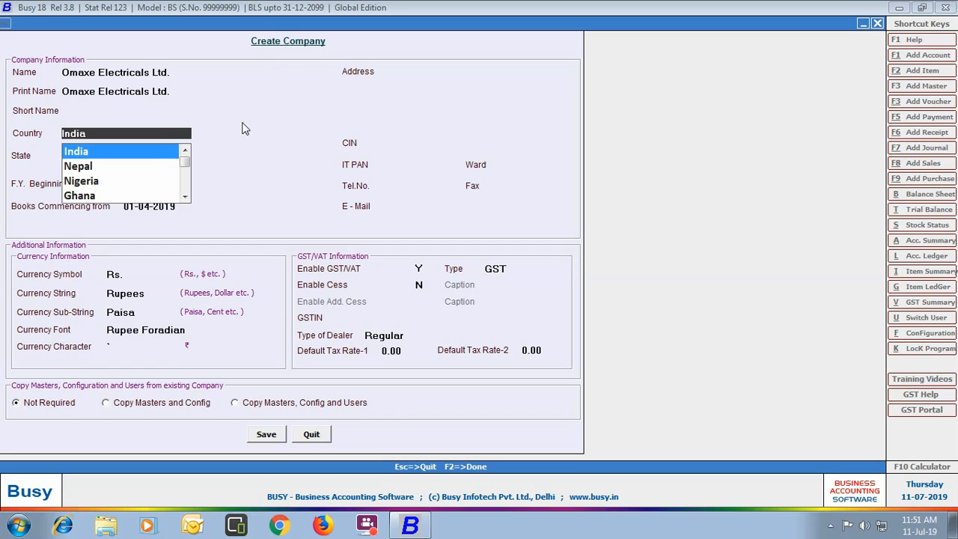
text(u.a)
key(Return)
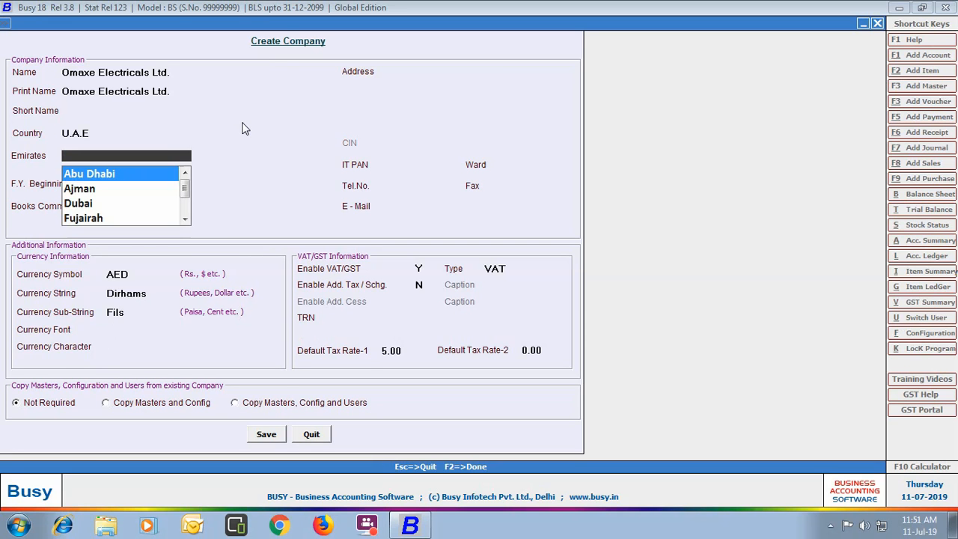
text(du)
key(Return)
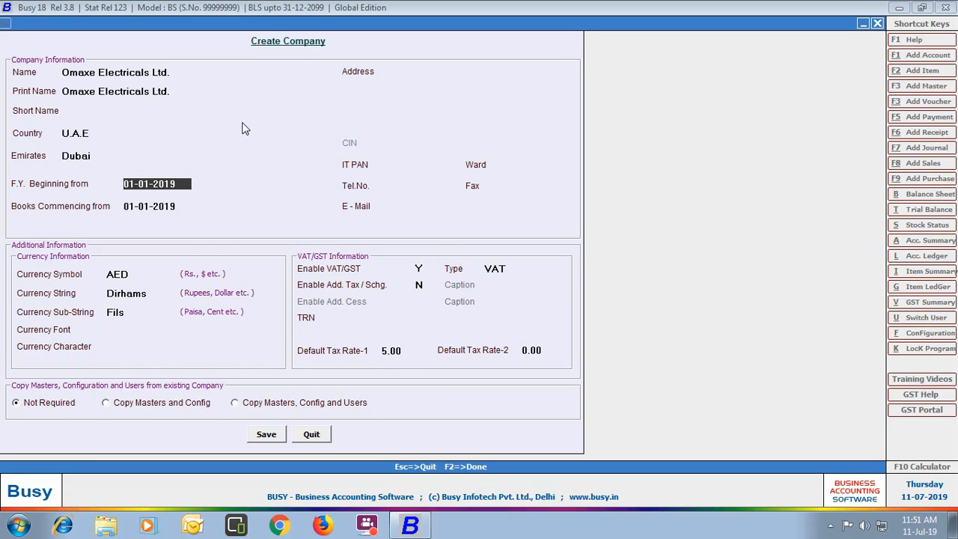
key(Return)
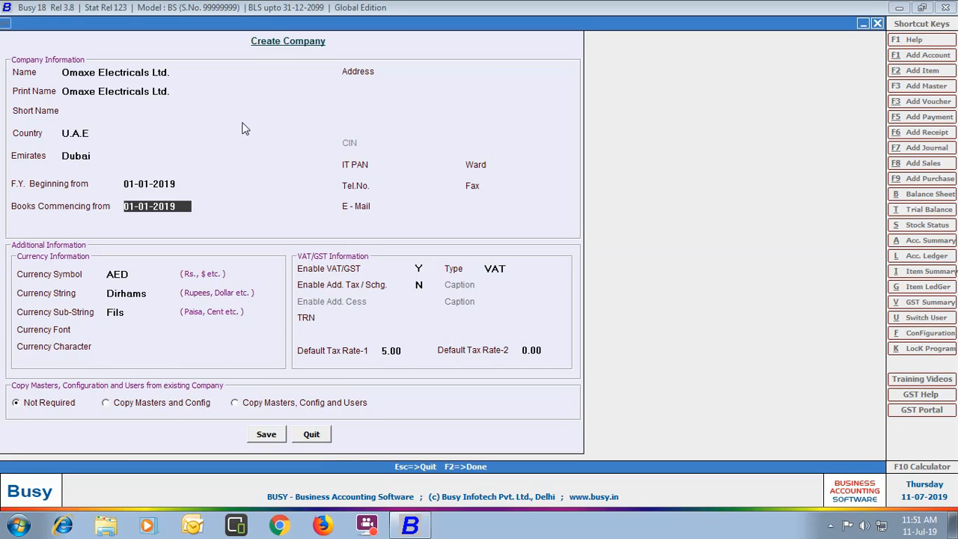
key(Return)
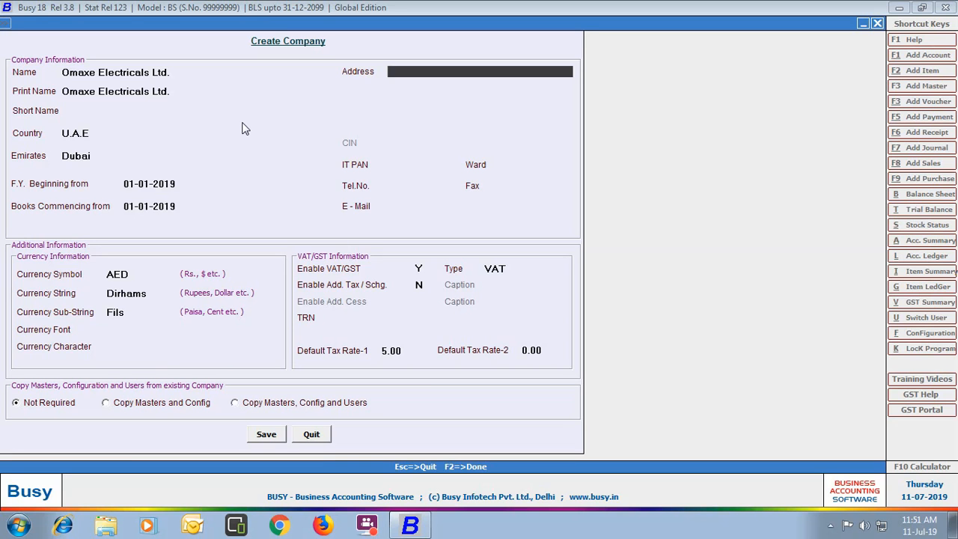
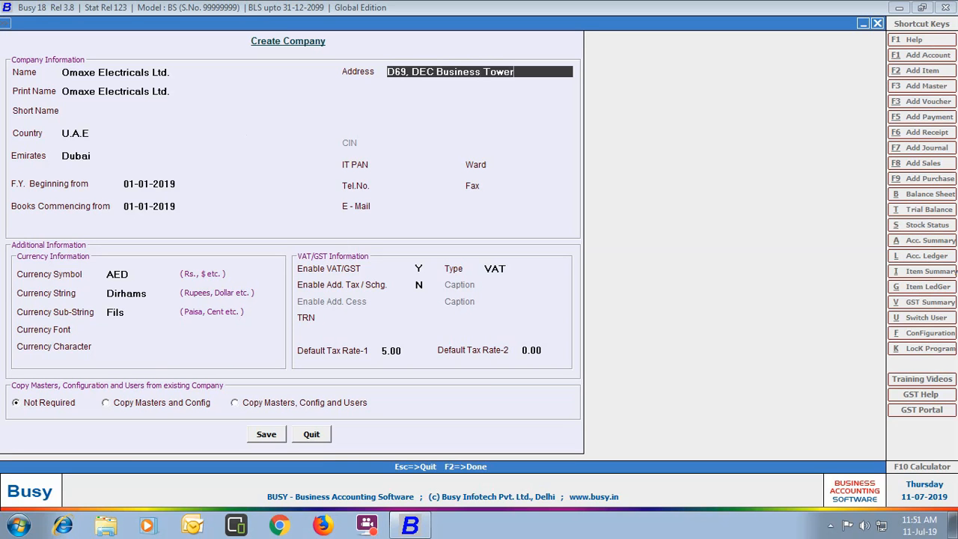
- Enter the company's two-line address, telephone number and e-mail address
key(Return)
text(Dubai, U.A.E)
key(Return)
key(Return)
key(Return)
key(Return)
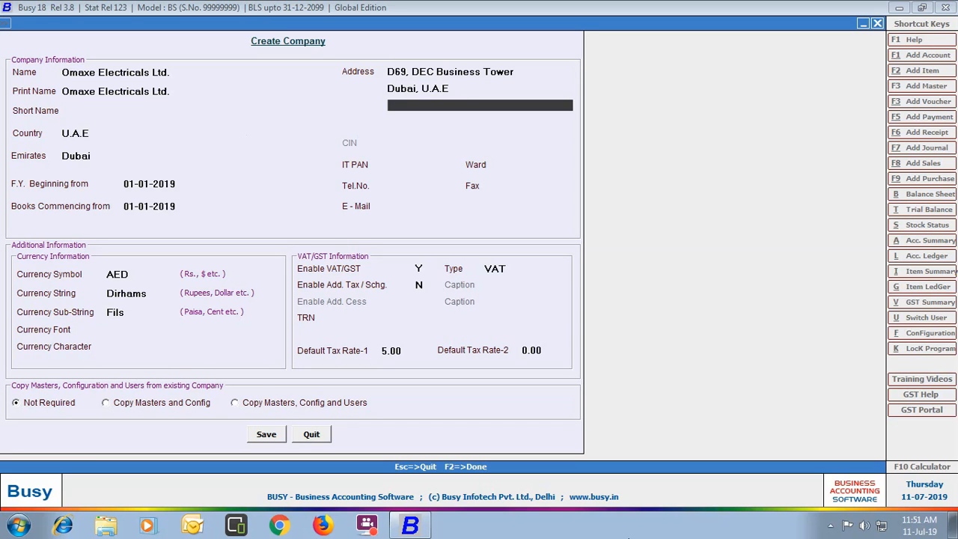
key(Return)
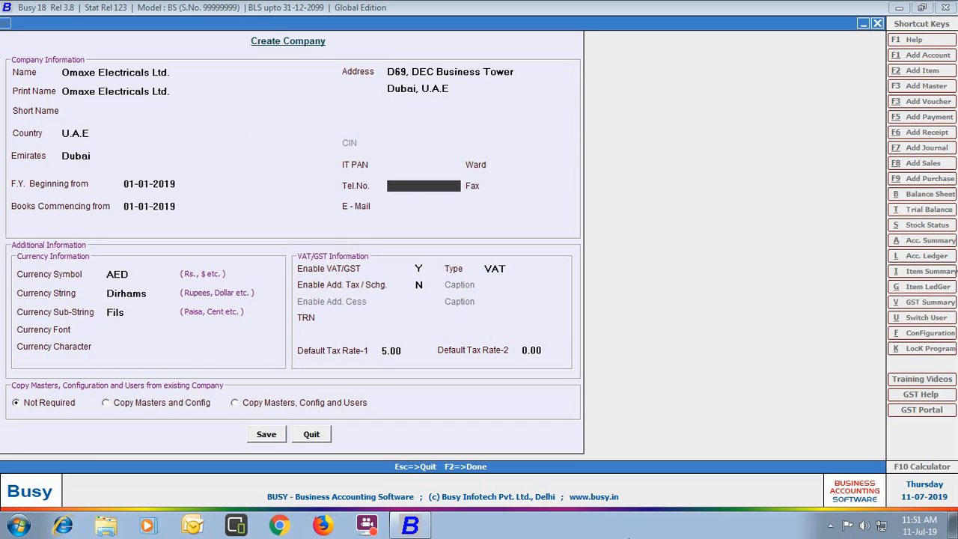
text(+971-4-1234567)
key(Return)
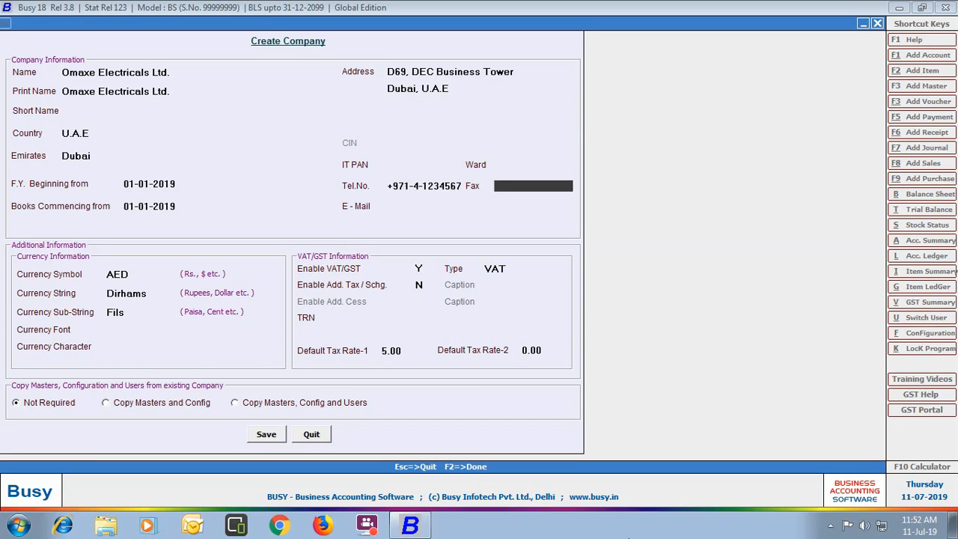
key(Return)
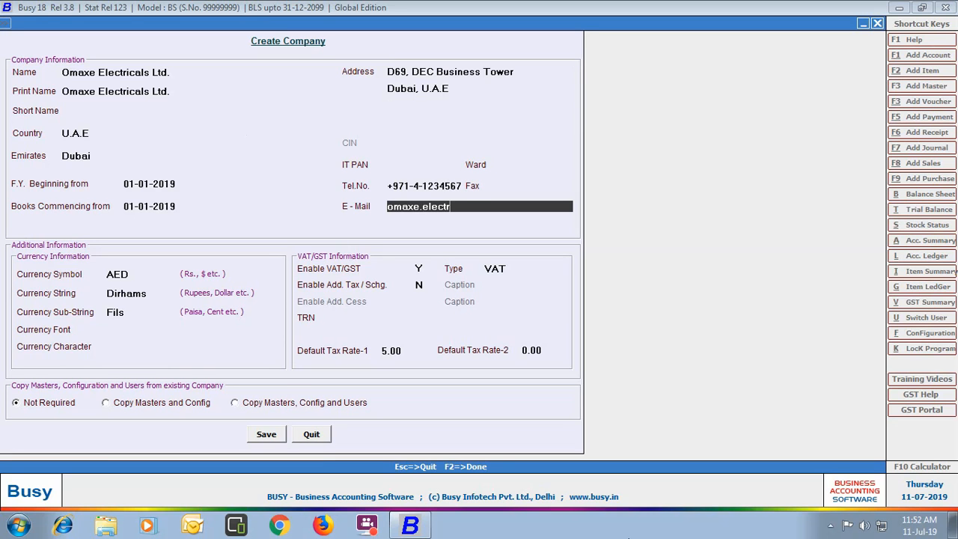
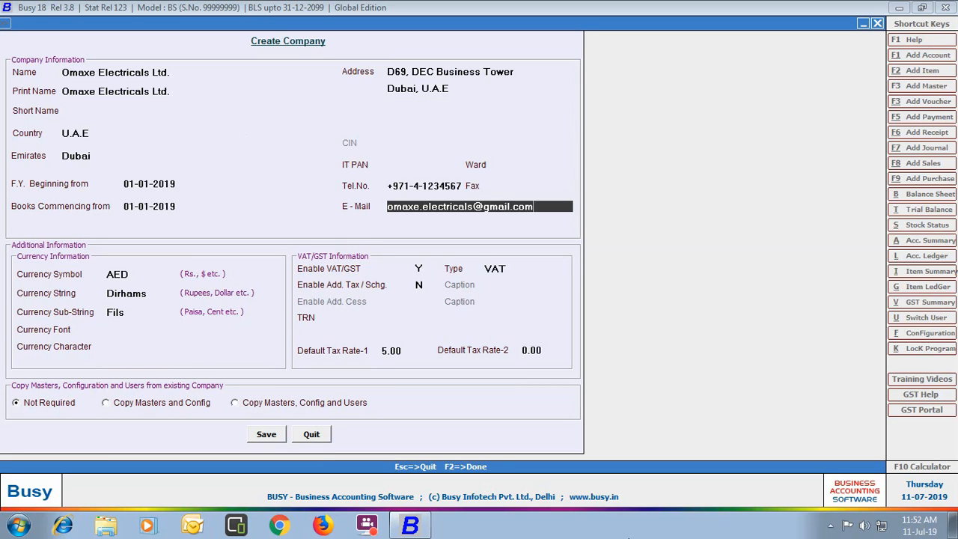
key(Return)
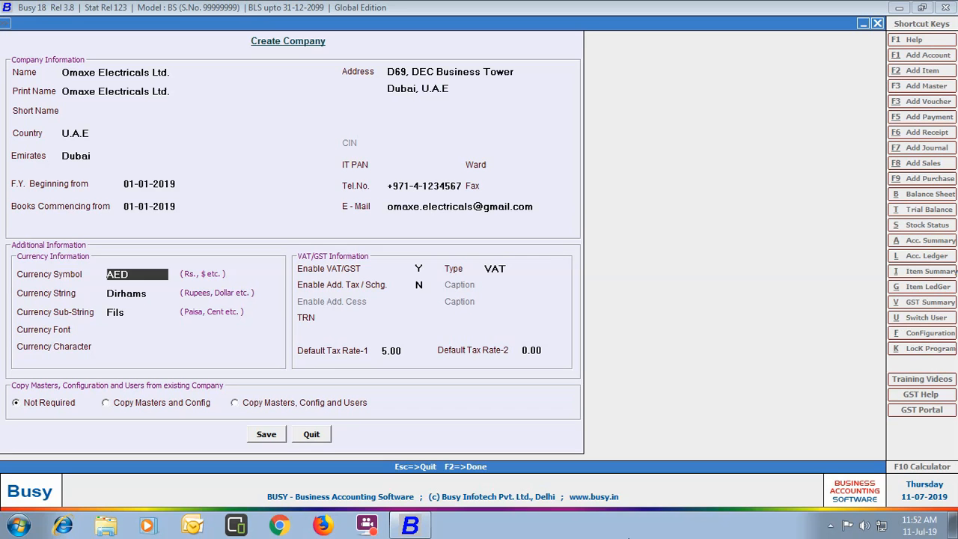
- Keep AED Dirhams currency and VAT as tax type, skip additional tax, and enter the company's TRN
key(Return)
key(Return)
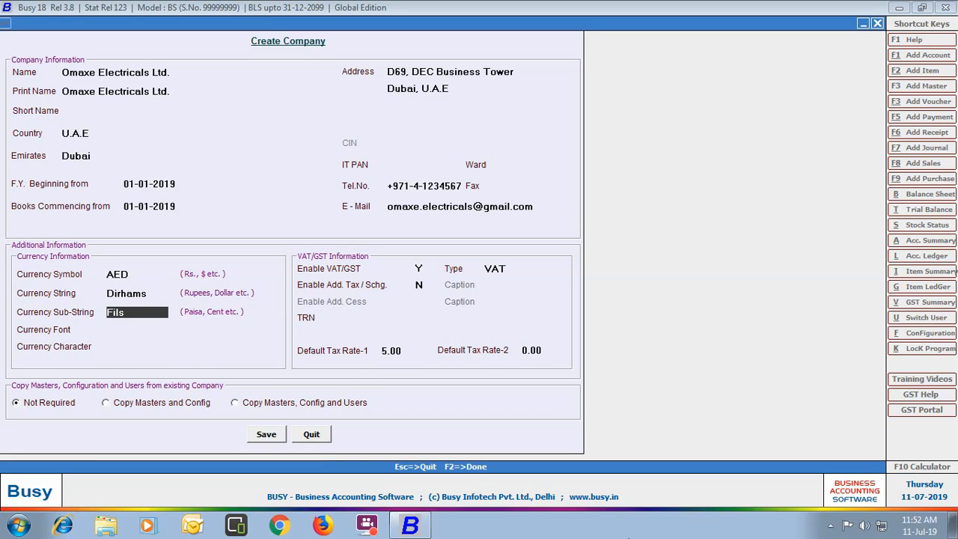
key(Return)
key(Return)
key(Return)
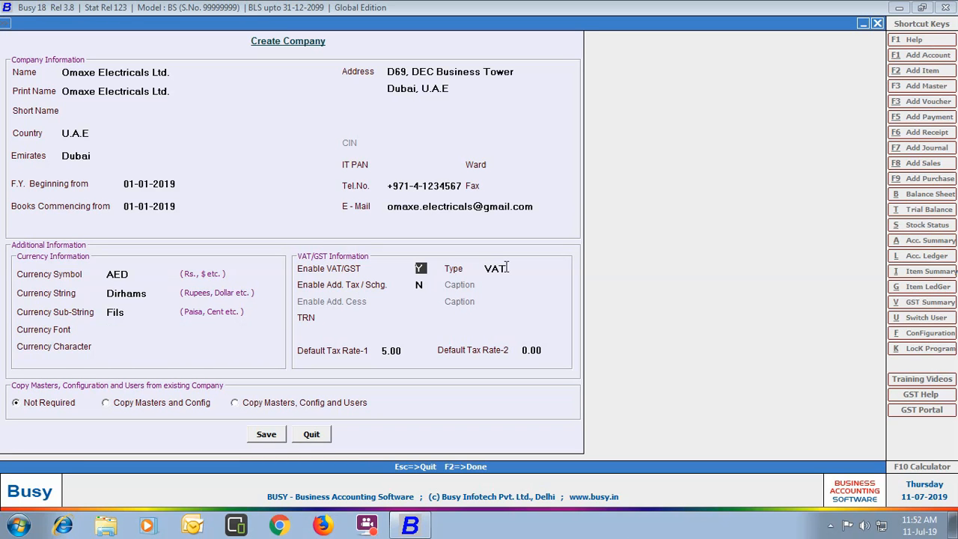
key(Return)
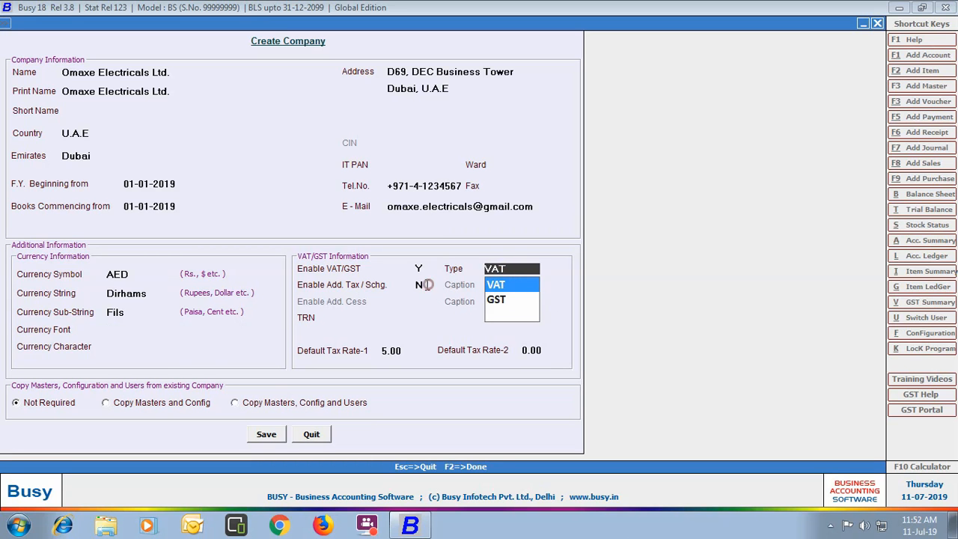
key(Return)
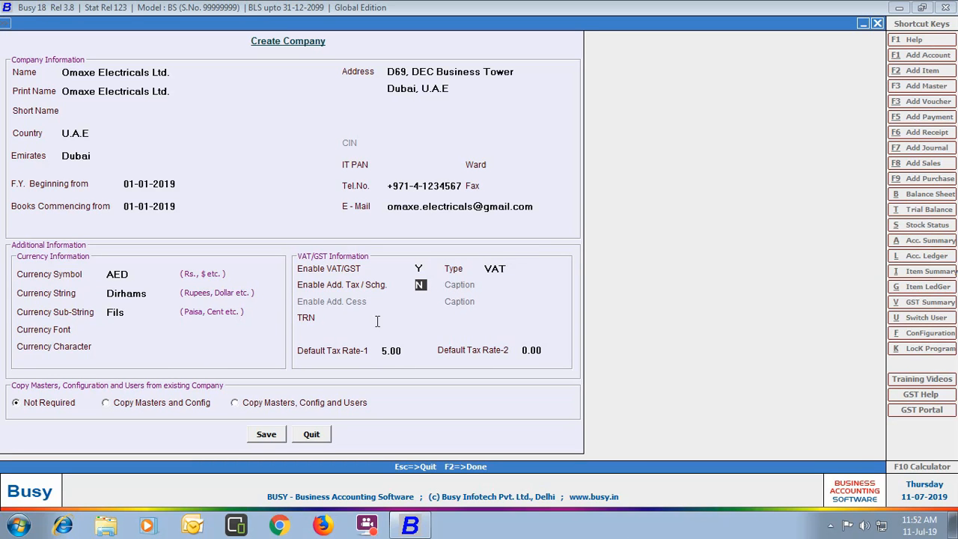
key(Return)
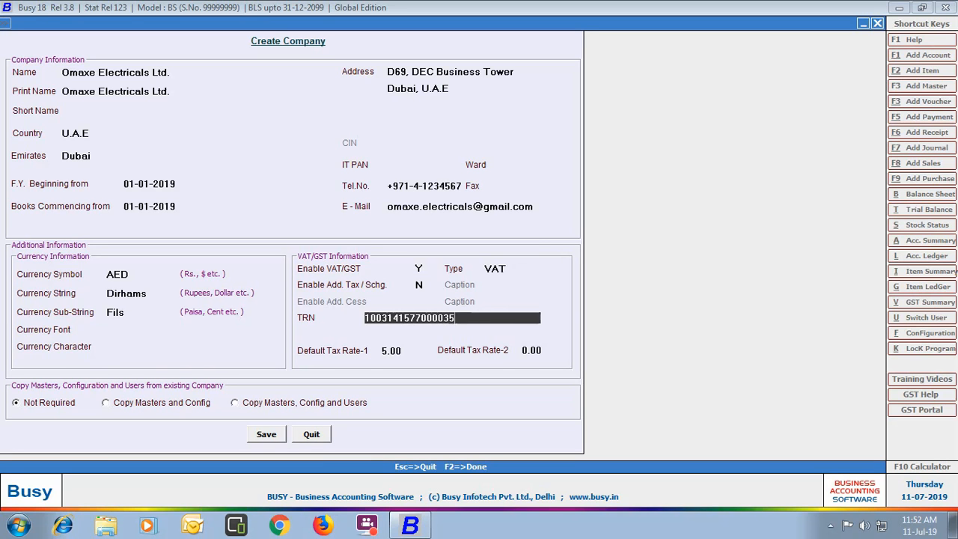
key(Return)
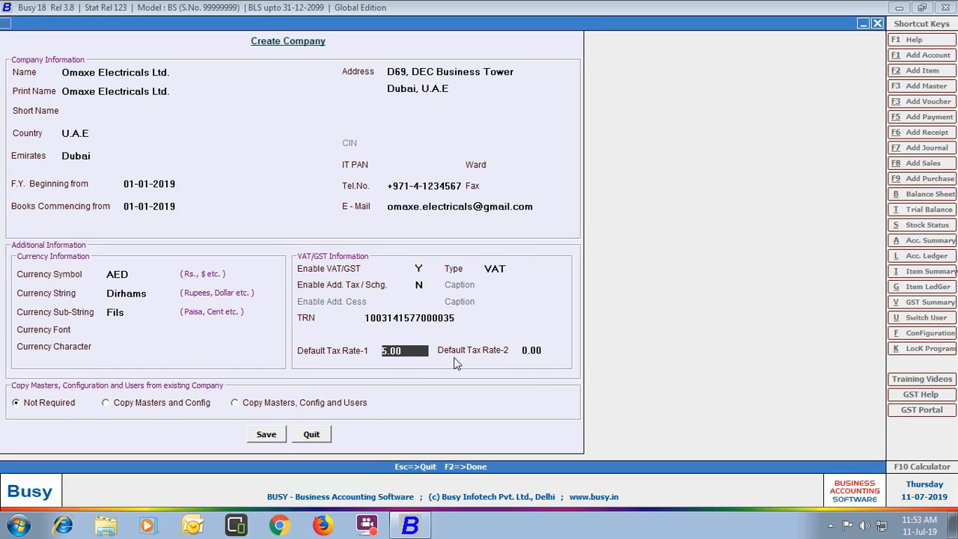
- Keep the 5.00 default tax rate and select Copy Masters and Config
key(Return)
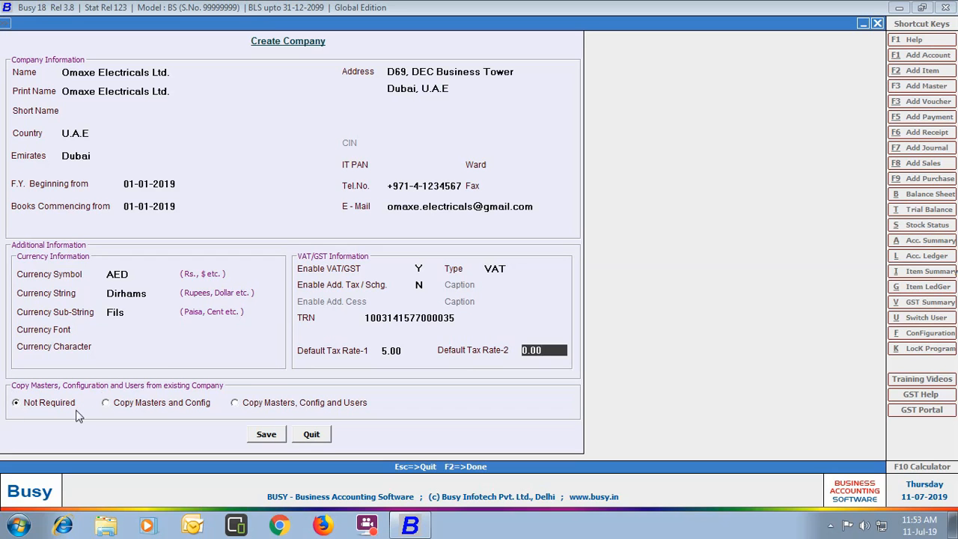
click(106, 403)
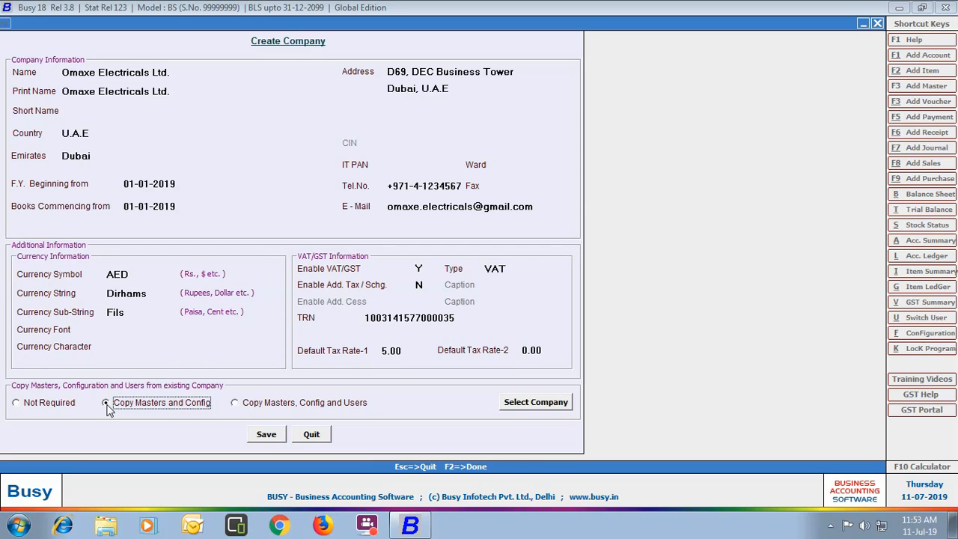
- Try saving the company with copying of masters, configuration and users, declining the no-source warning
click(264, 434)
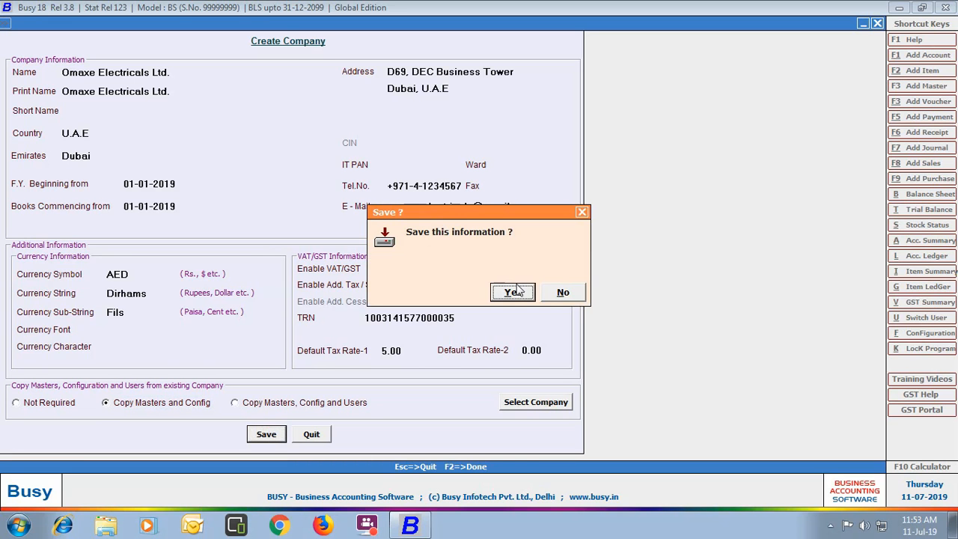
click(512, 293)
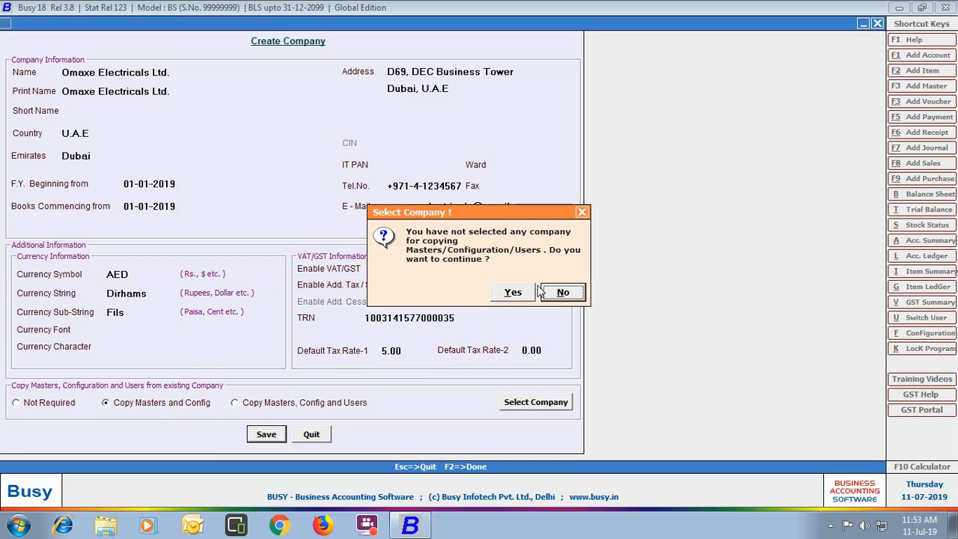
click(568, 293)
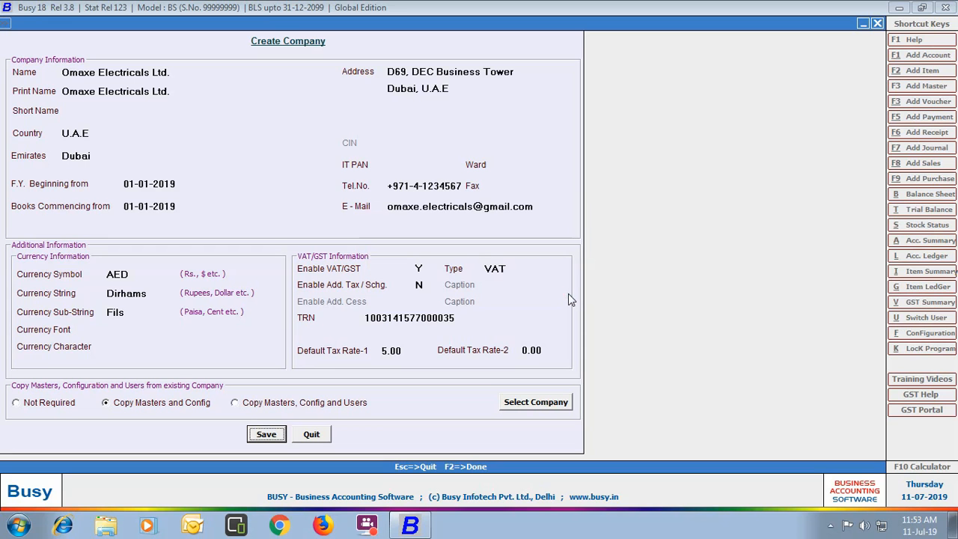
click(256, 401)
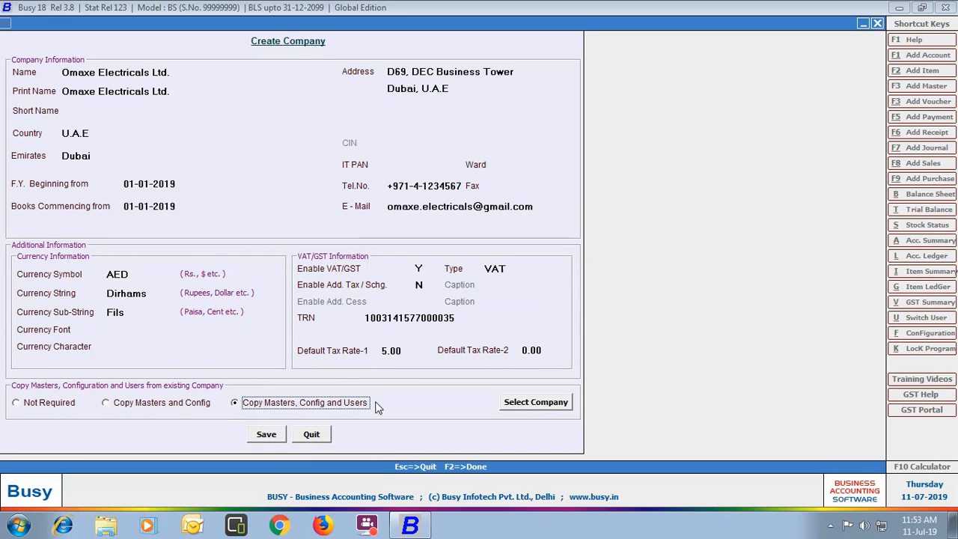
click(265, 436)
key(Return)
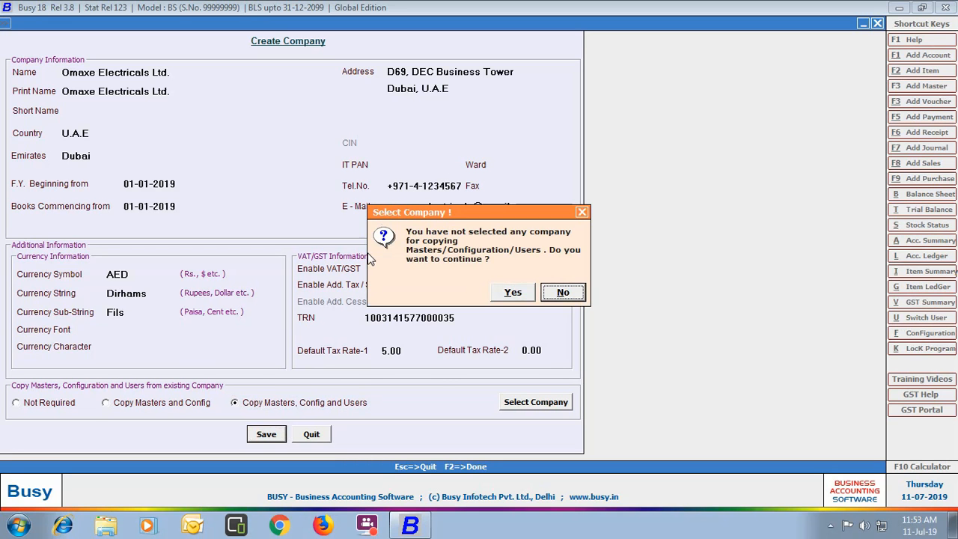
- Set the copy option to Not Required and save the company
click(573, 292)
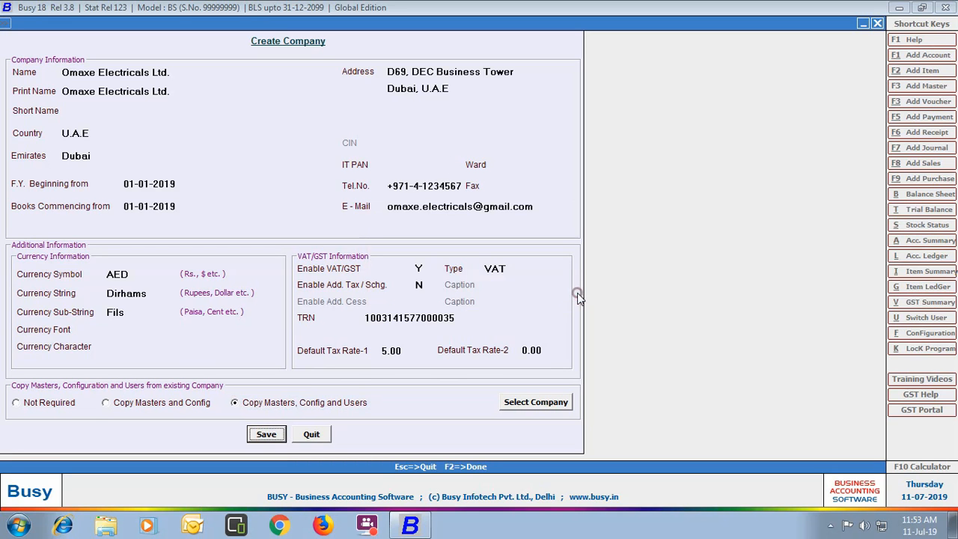
click(22, 403)
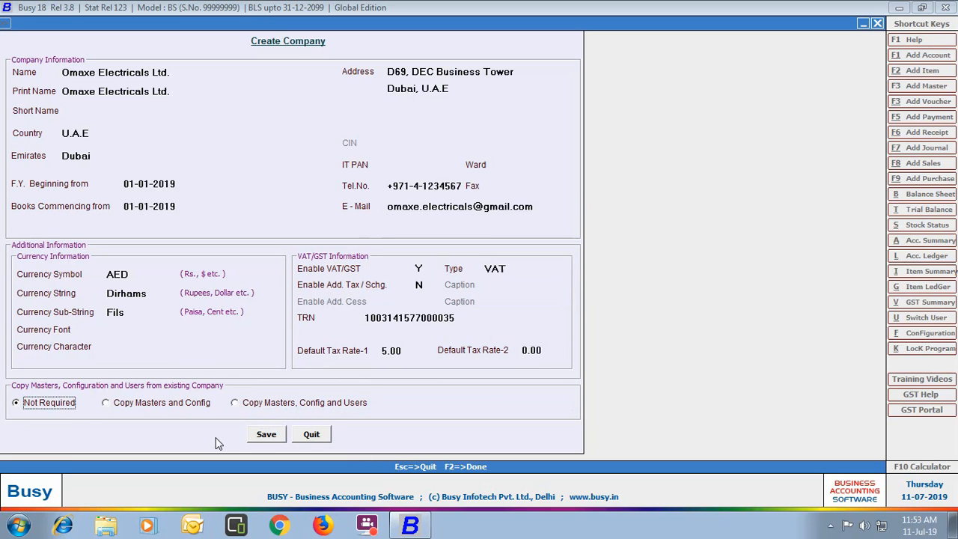
click(265, 436)
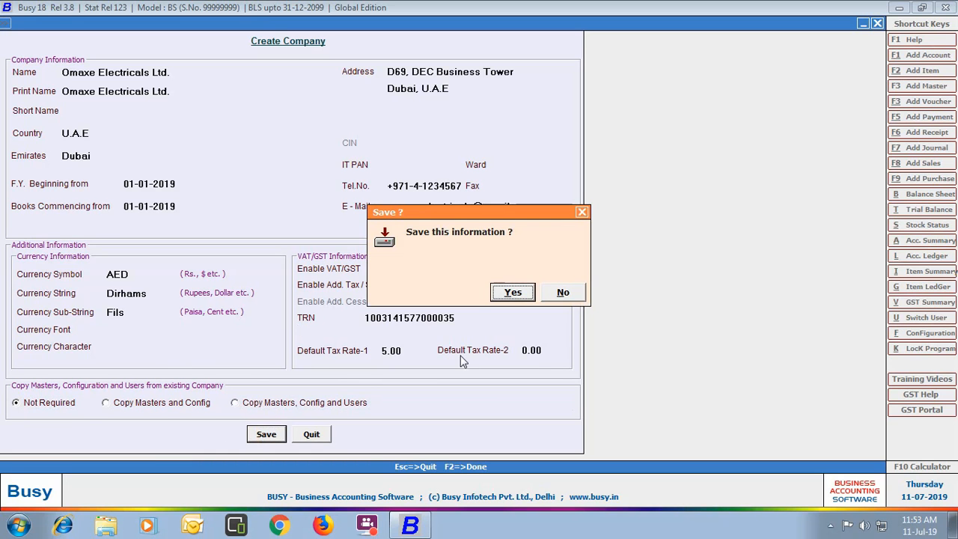
key(Return)
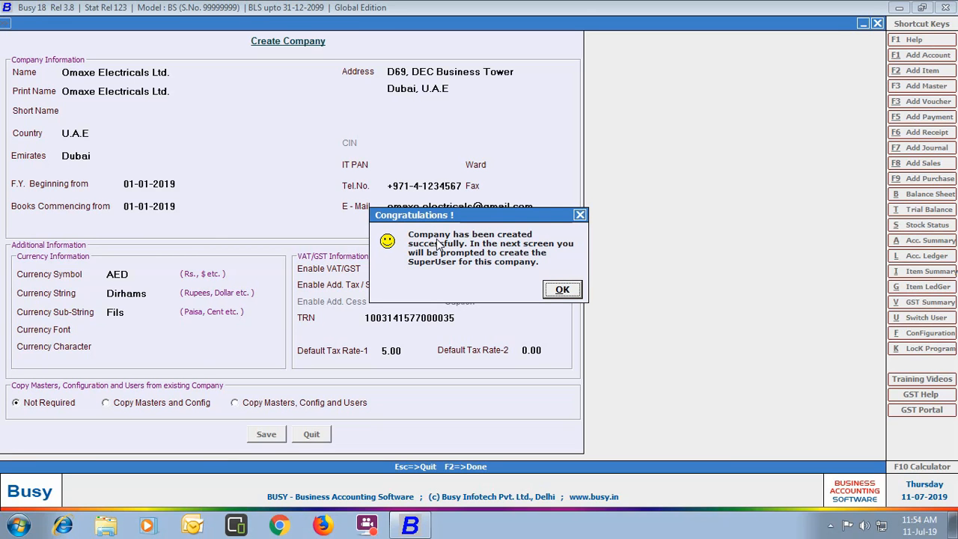
- Create superuser Admin with a confirmed password, save it, and skip the Features/Options setup
key(Return)
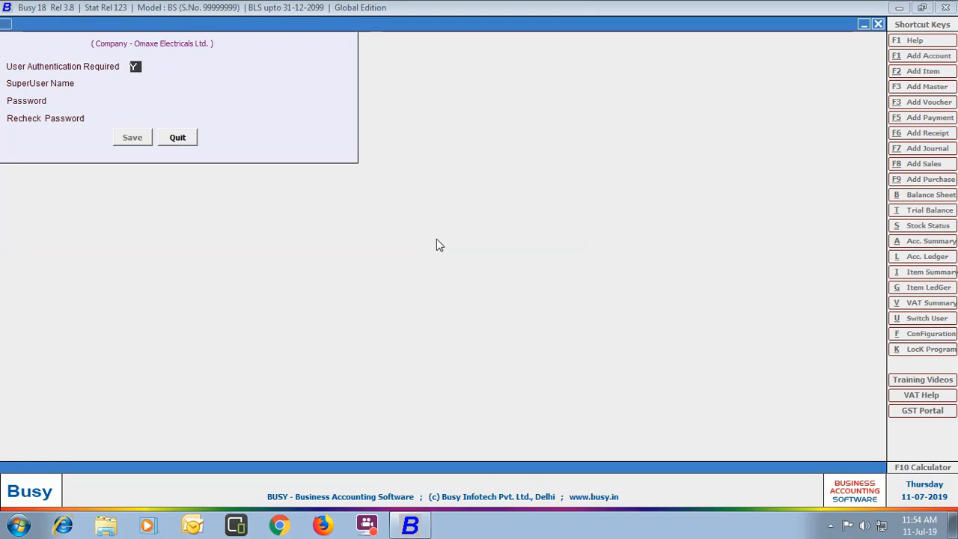
click(141, 85)
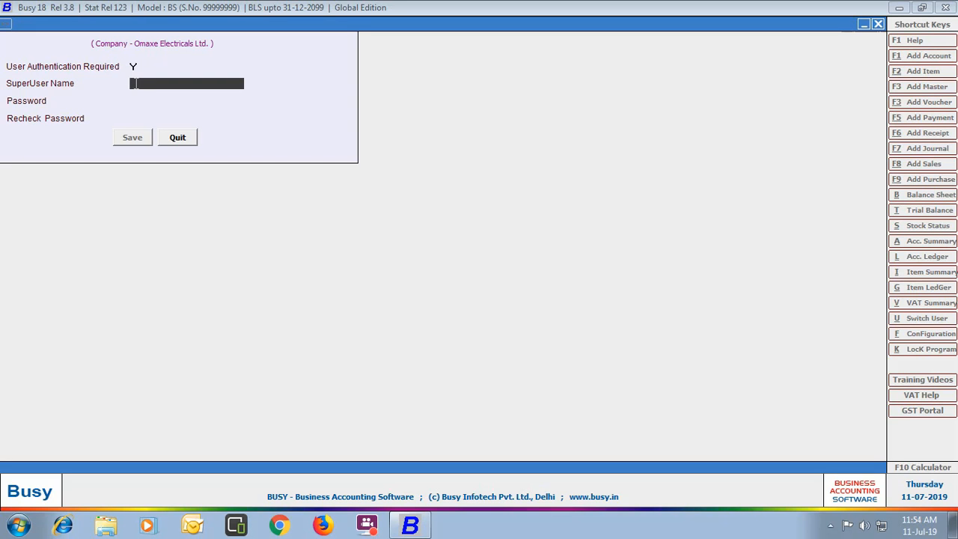
text(Admin)
key(Return)
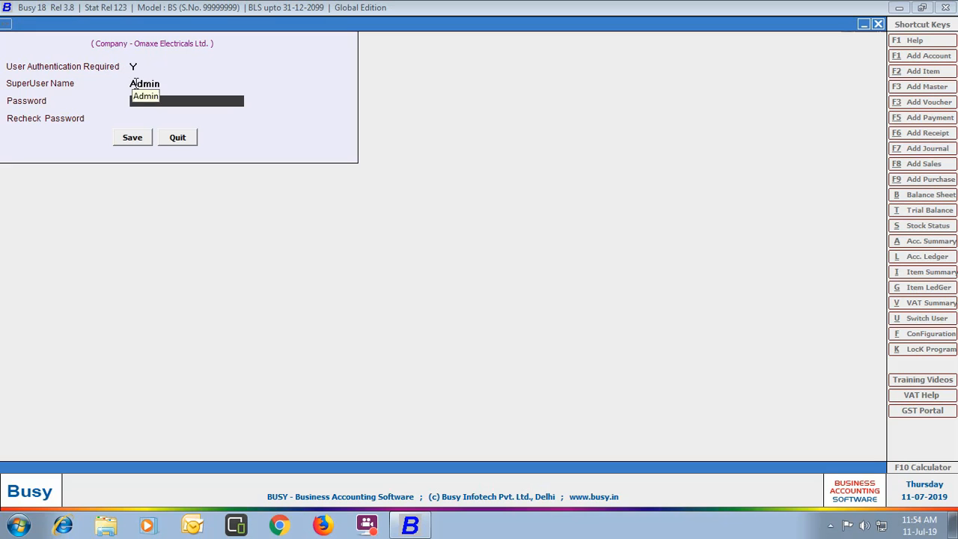
text(admin)
key(Return)
text(admin)
key(Return)
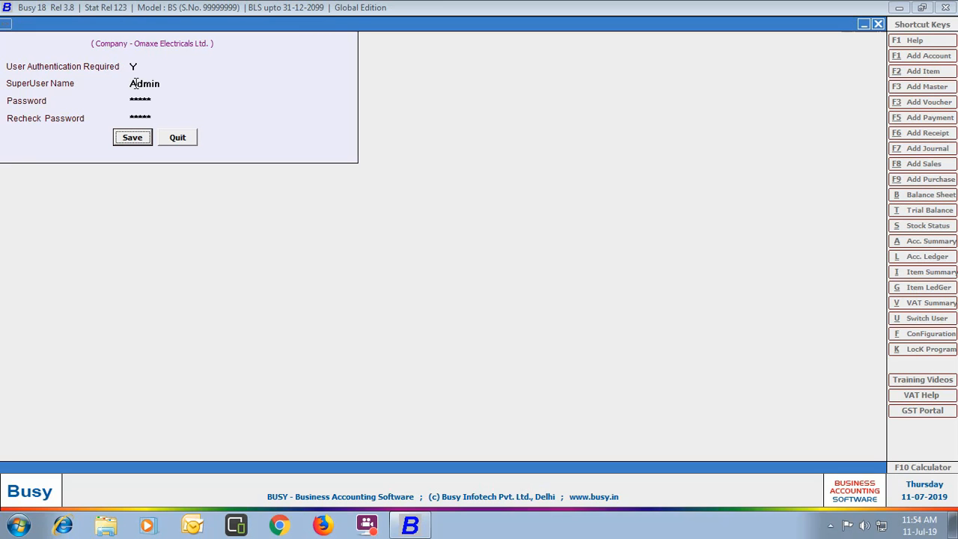
click(131, 137)
click(71, 430)
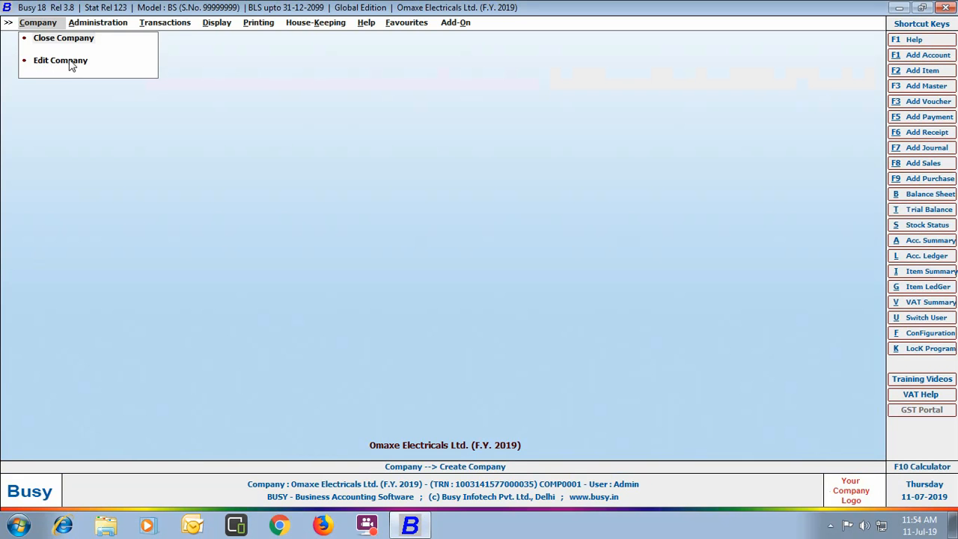
- In Edit Company, replace the end of the telephone number with new digits and save
click(71, 63)
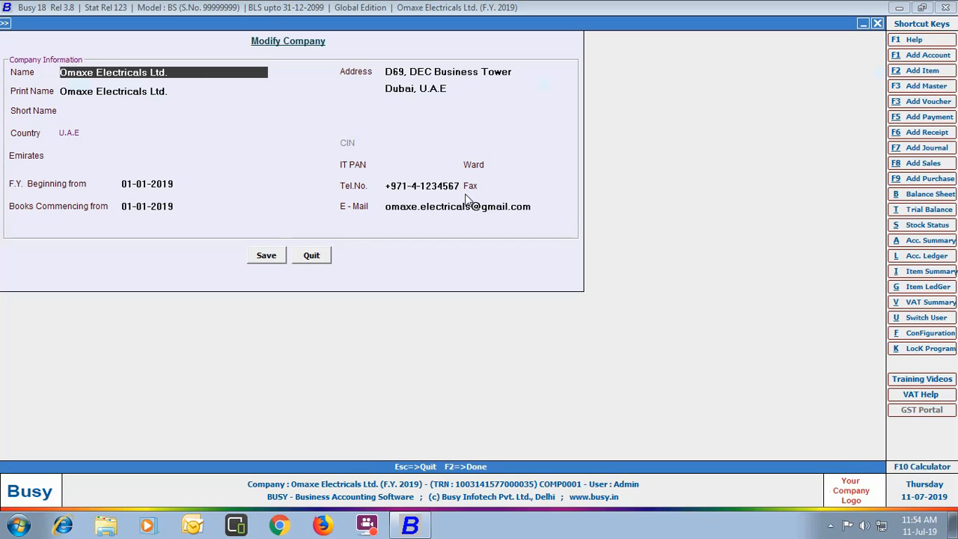
click(460, 187)
key(BackSpace)
key(BackSpace)
key(BackSpace)
key(BackSpace)
key(BackSpace)
key(BackSpace)
key(BackSpace)
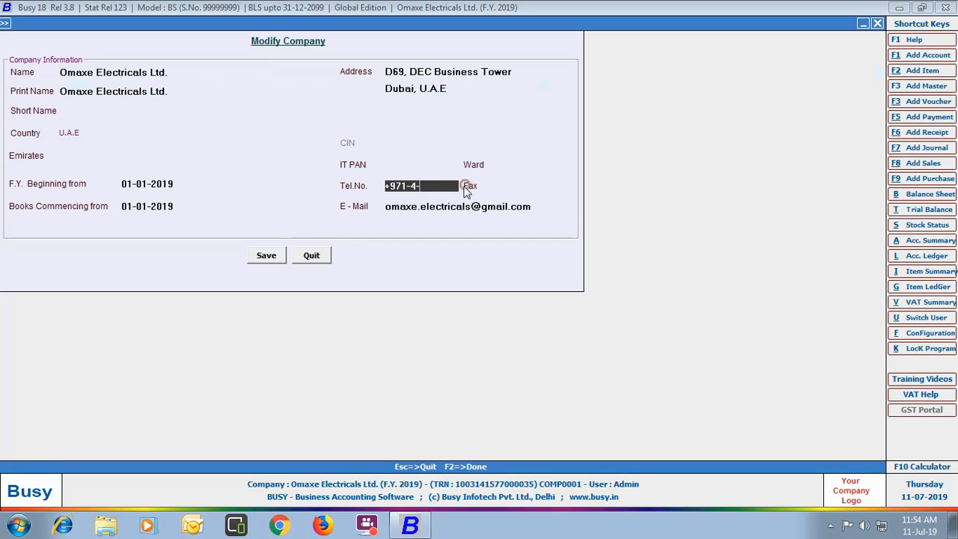
text(2345633)
click(263, 258)
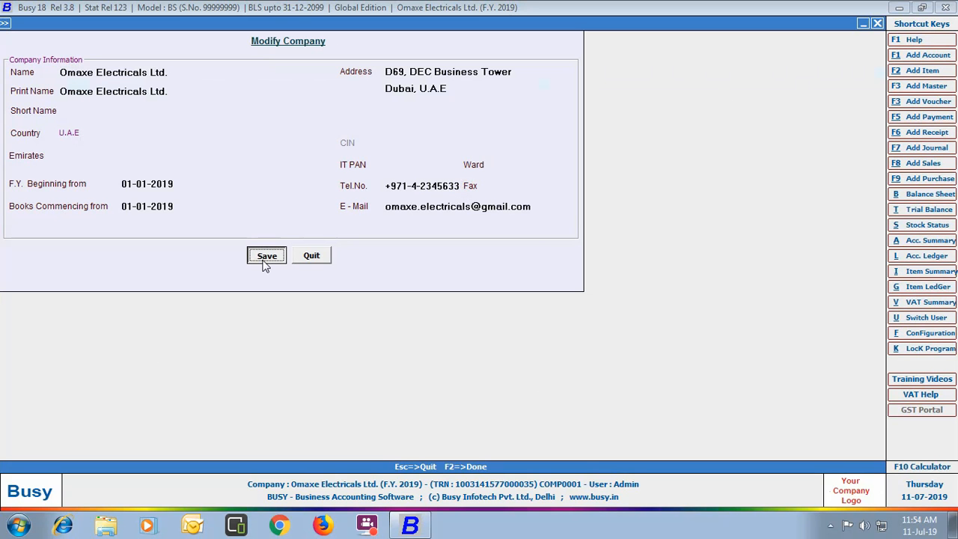
- Confirm the edited details, close Omaxe Electricals Ltd., and reopen it logged in as admin
click(512, 292)
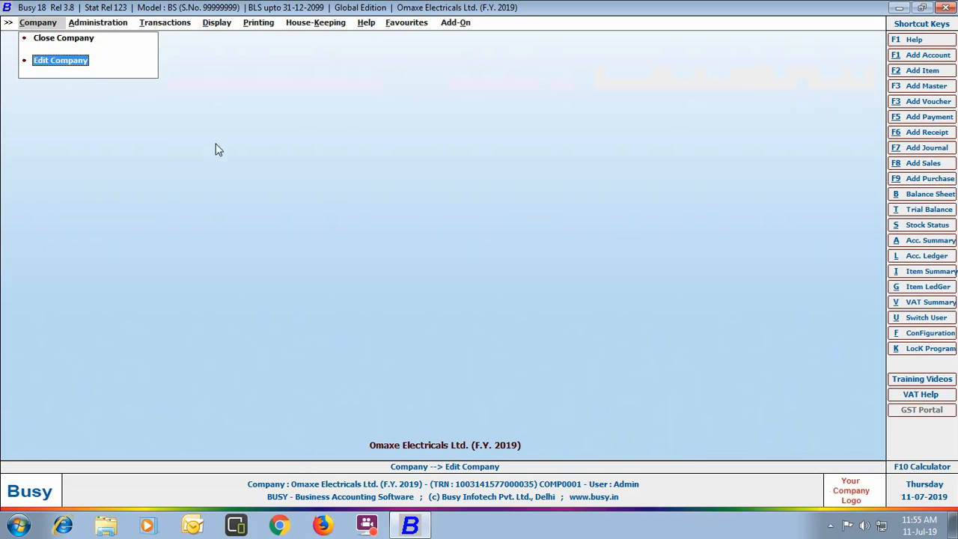
click(63, 39)
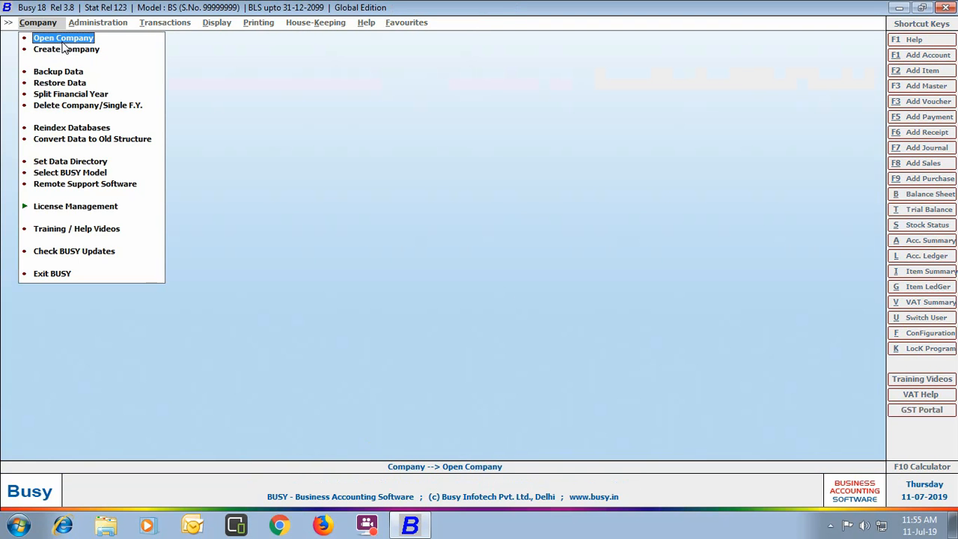
click(63, 38)
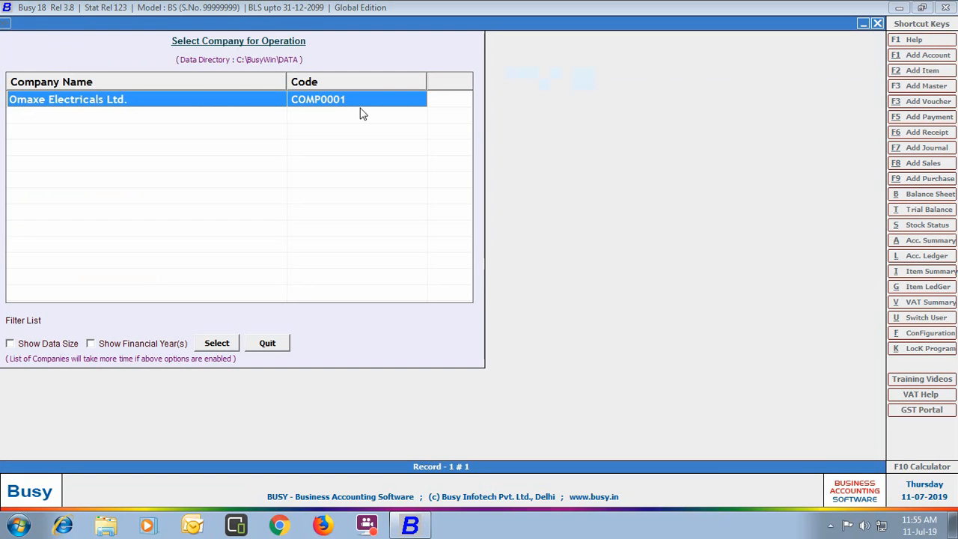
click(217, 343)
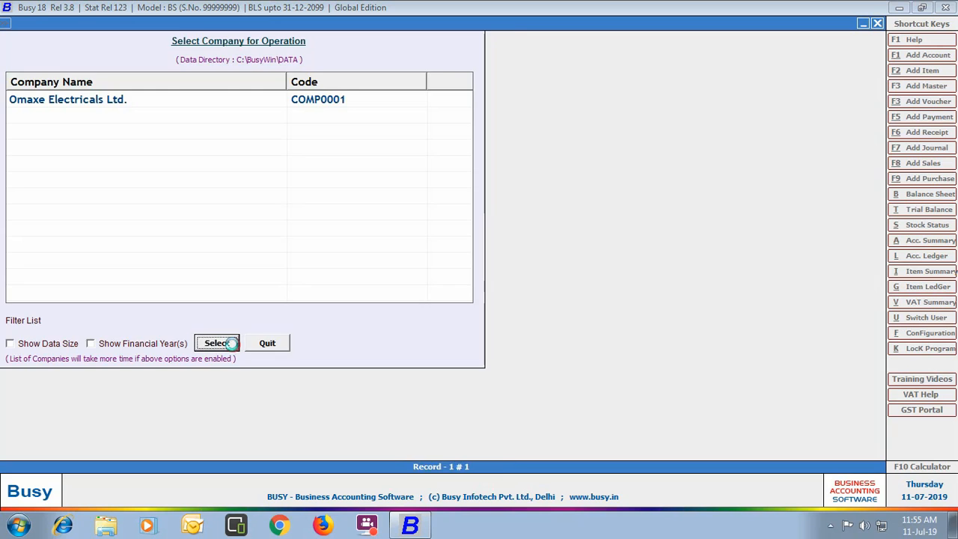
text(admin)
key(Return)
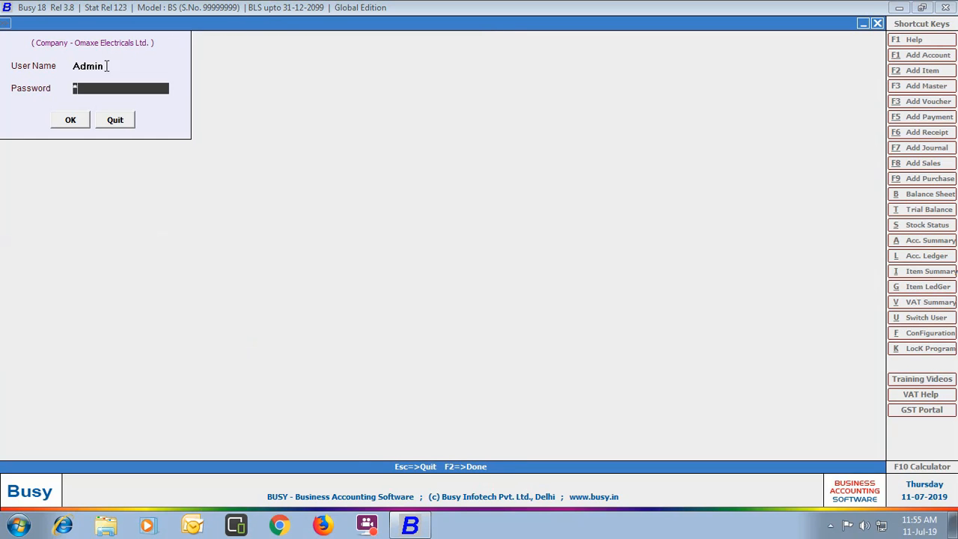
text(*****)
key(Return)
key(Return)
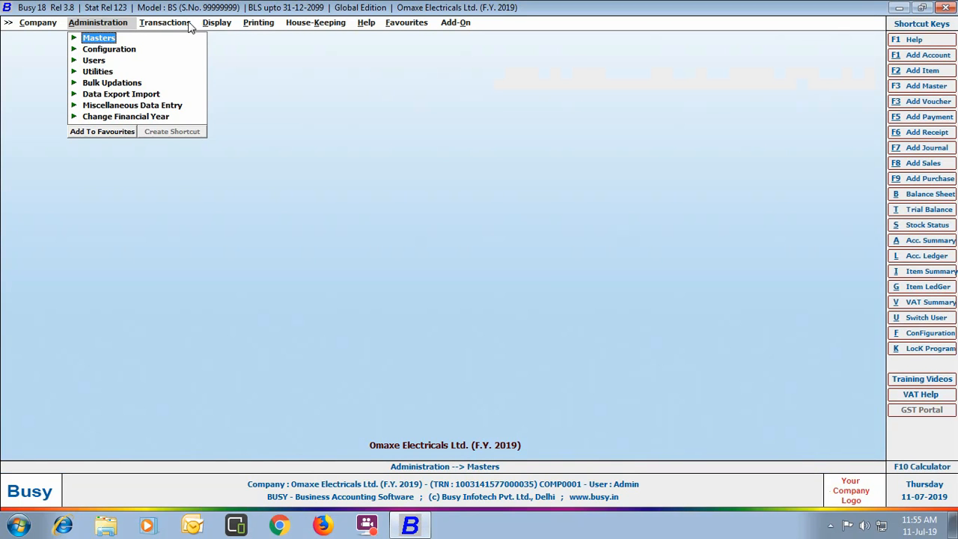
- Browse the Transactions, Display, Printing, House-Keeping, Help, Favourites and Add-On menus, then close the company
click(187, 24)
click(219, 23)
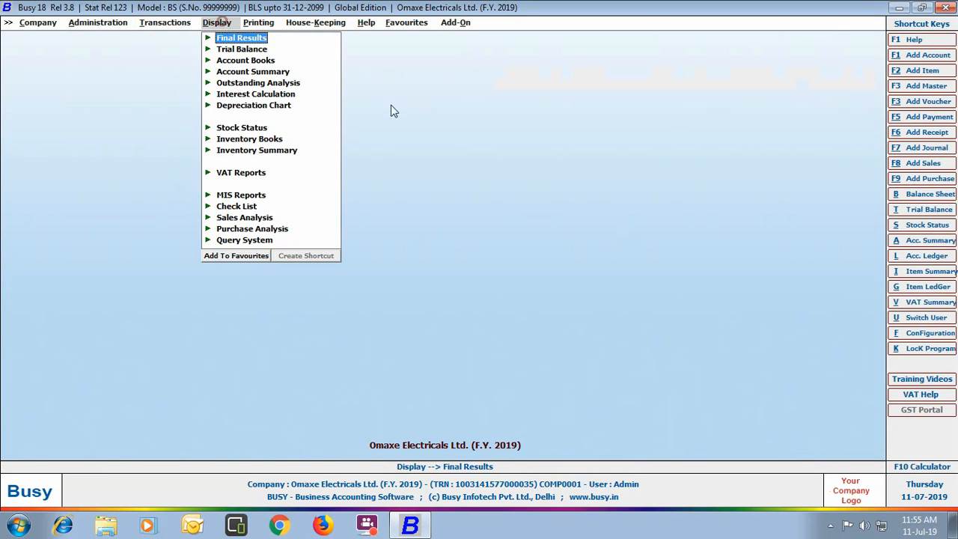
click(260, 23)
click(315, 22)
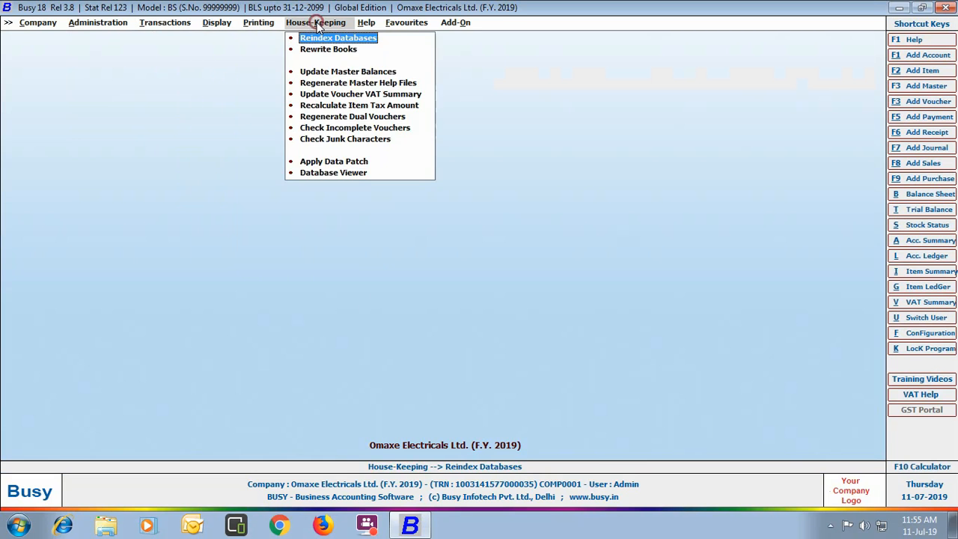
click(366, 22)
click(404, 22)
click(453, 22)
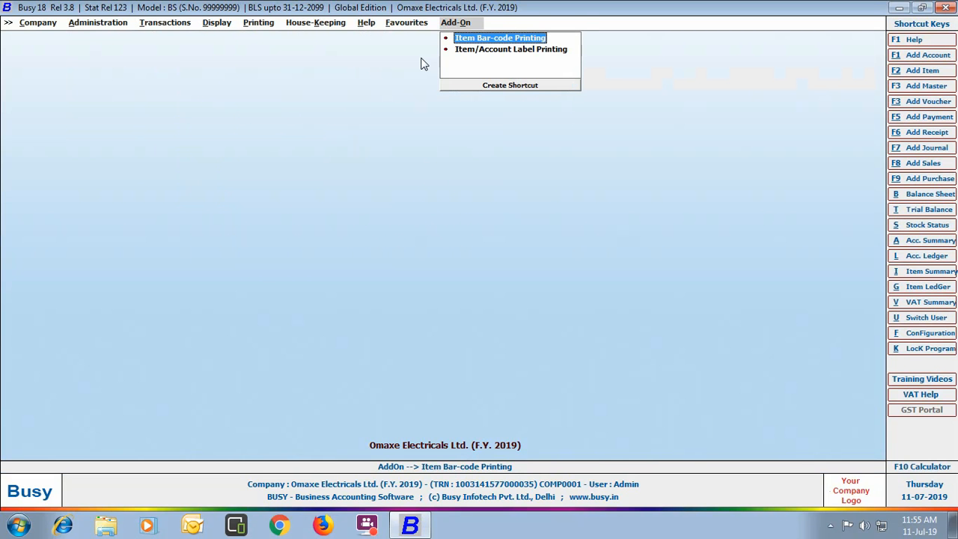
click(58, 25)
click(50, 37)
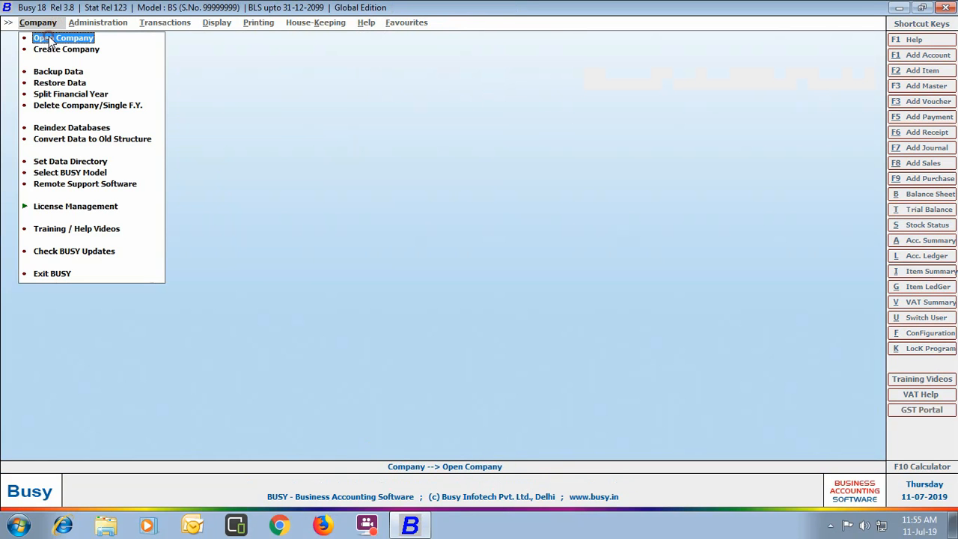
- Start a backup of Omaxe Electricals Ltd. and log in with the admin user name
click(64, 73)
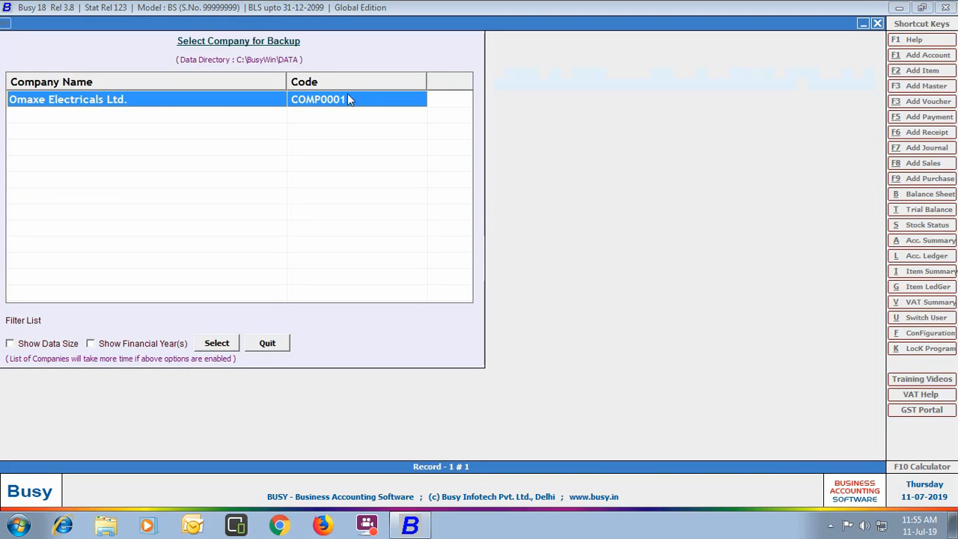
click(217, 343)
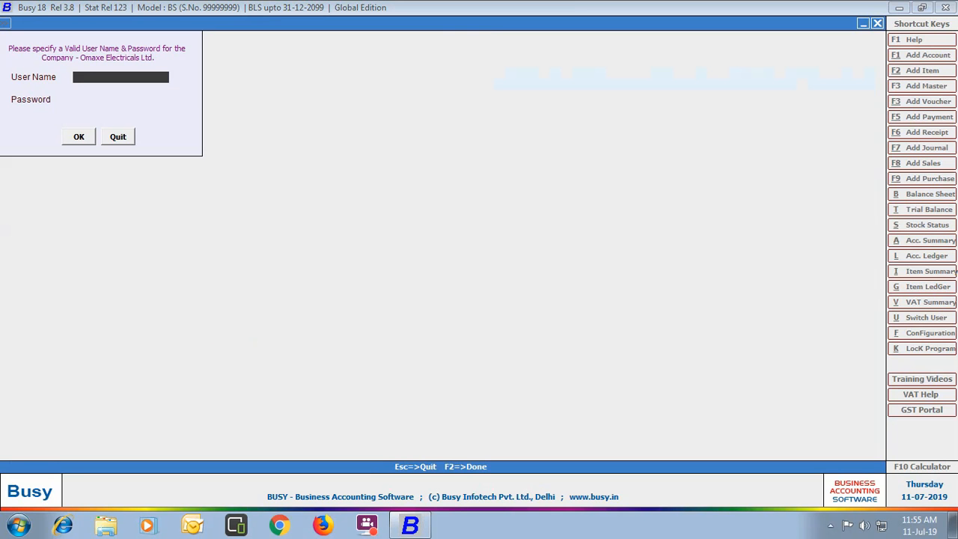
text(admin)
key(Return)
key(Return)
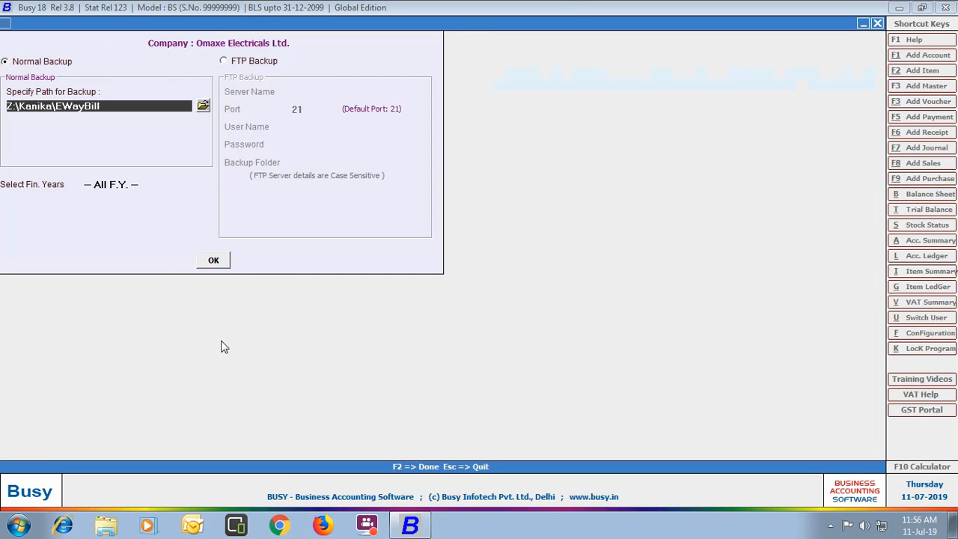
- Set the backup destination to D:\BUSY Data and limit the backup to F.Y. 2019
click(205, 107)
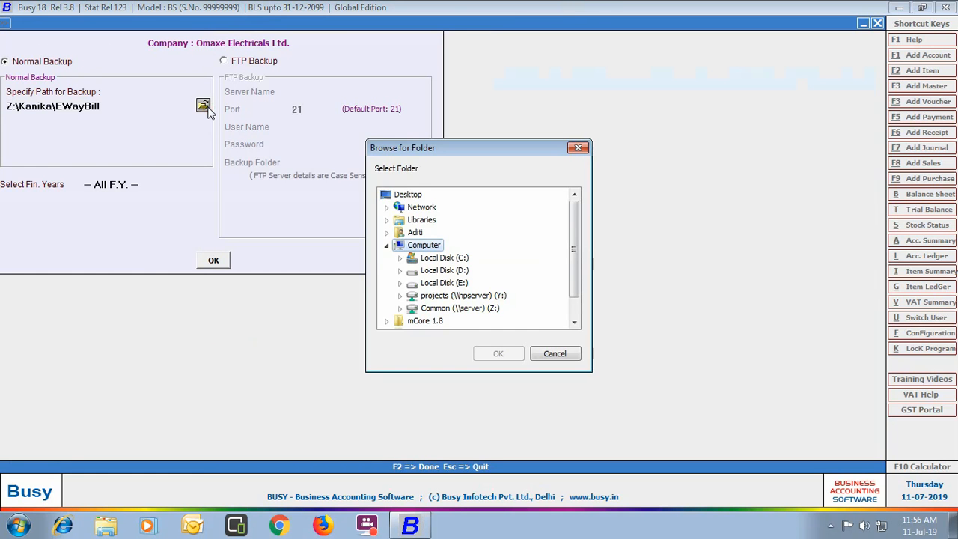
double_click(440, 271)
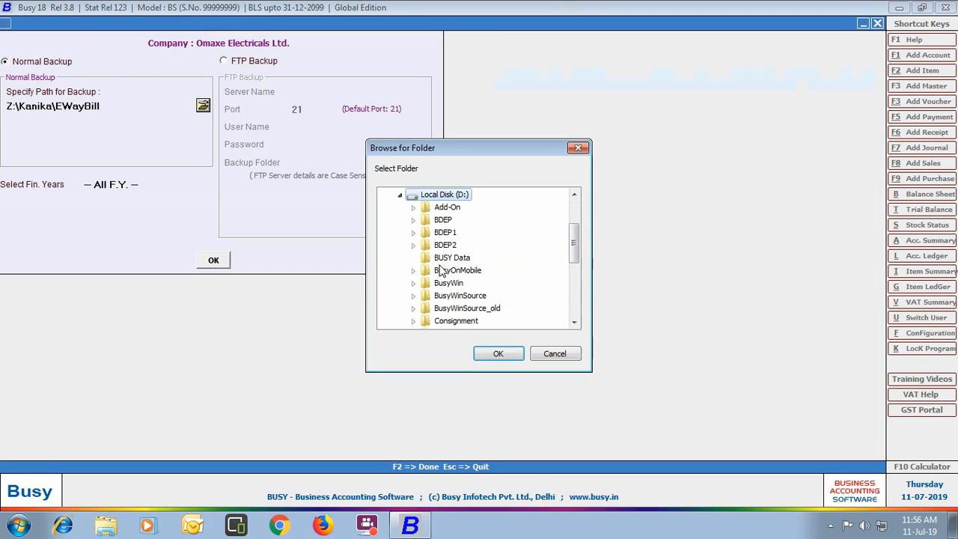
click(442, 257)
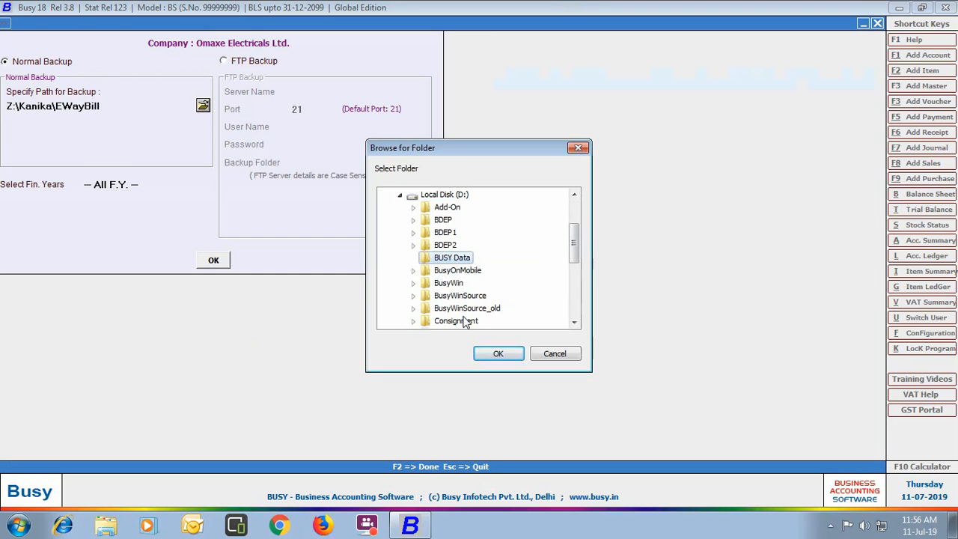
click(491, 356)
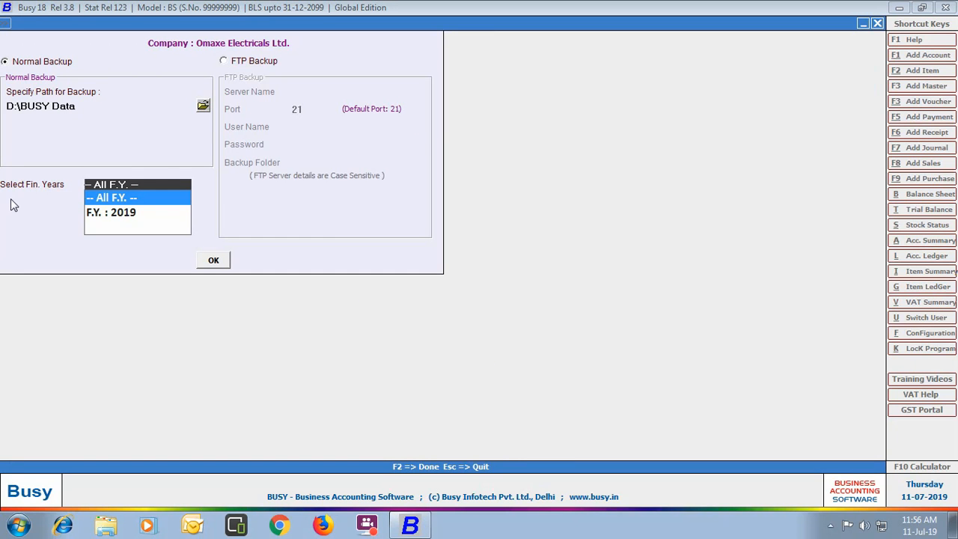
click(138, 214)
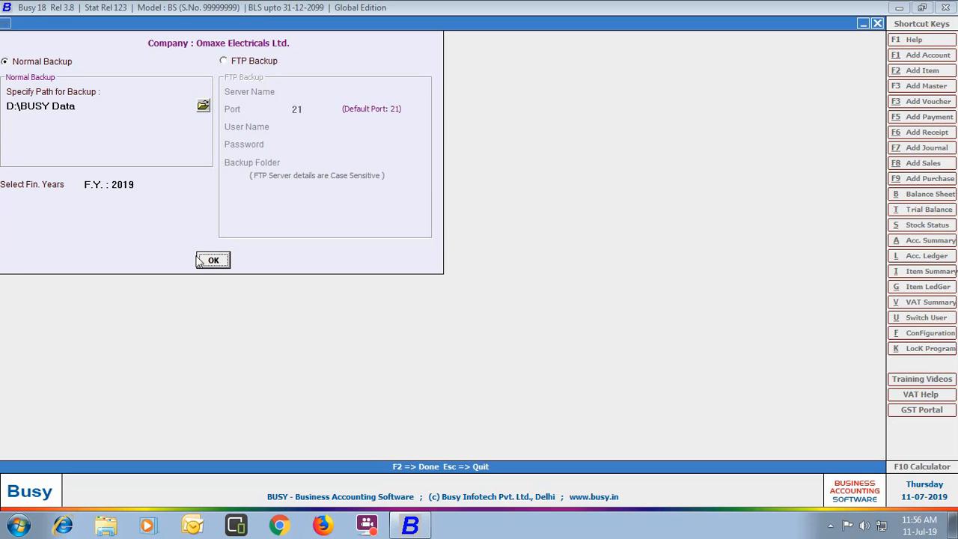
- Run and confirm the backup, decline a second copy, and close the backup screen
click(212, 261)
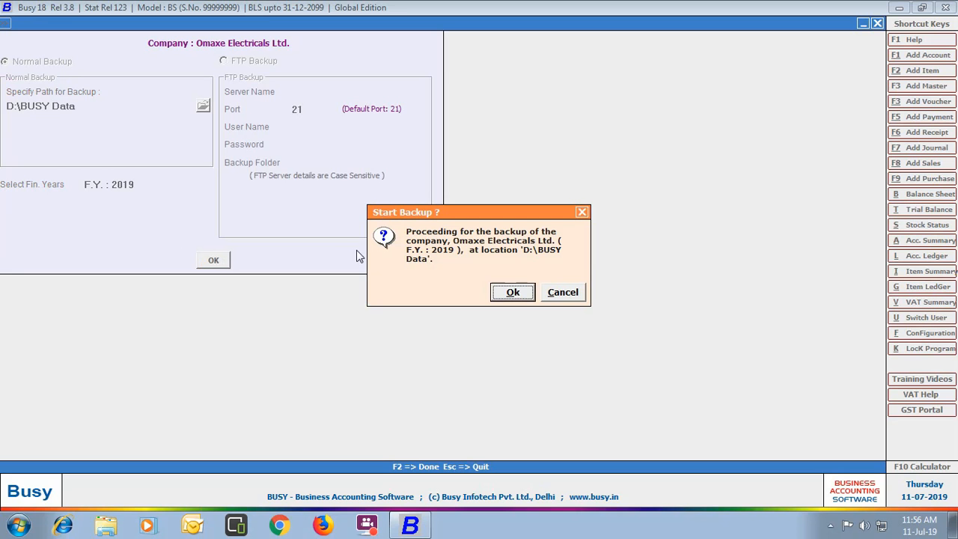
click(502, 293)
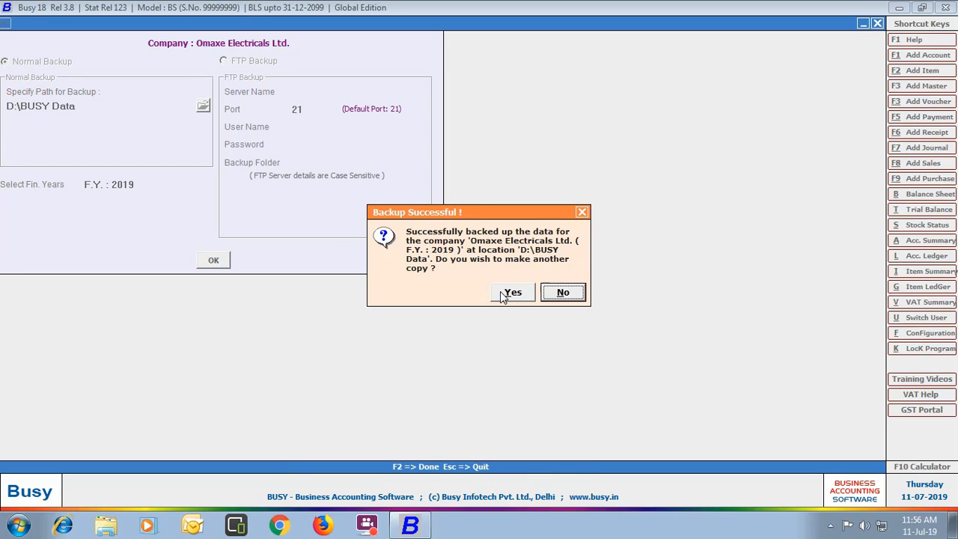
click(560, 293)
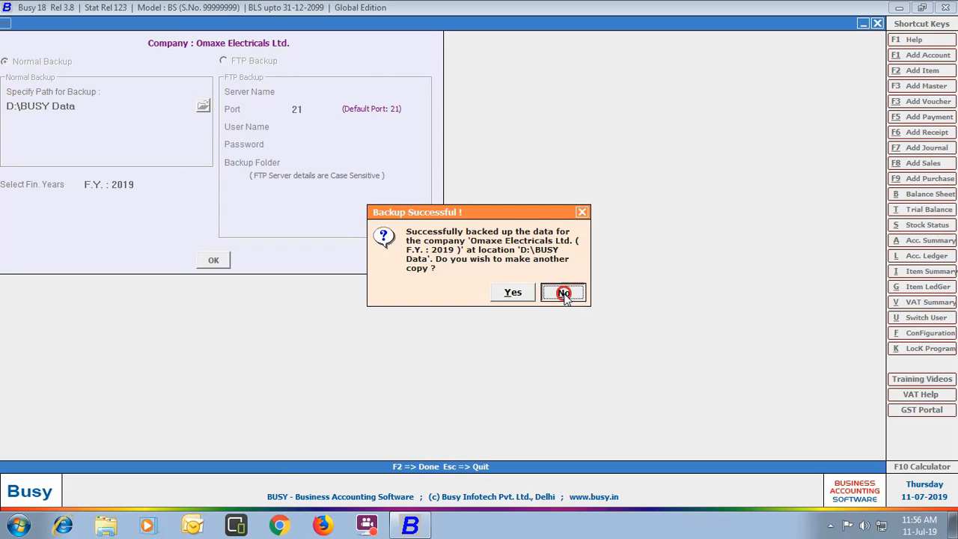
click(265, 344)
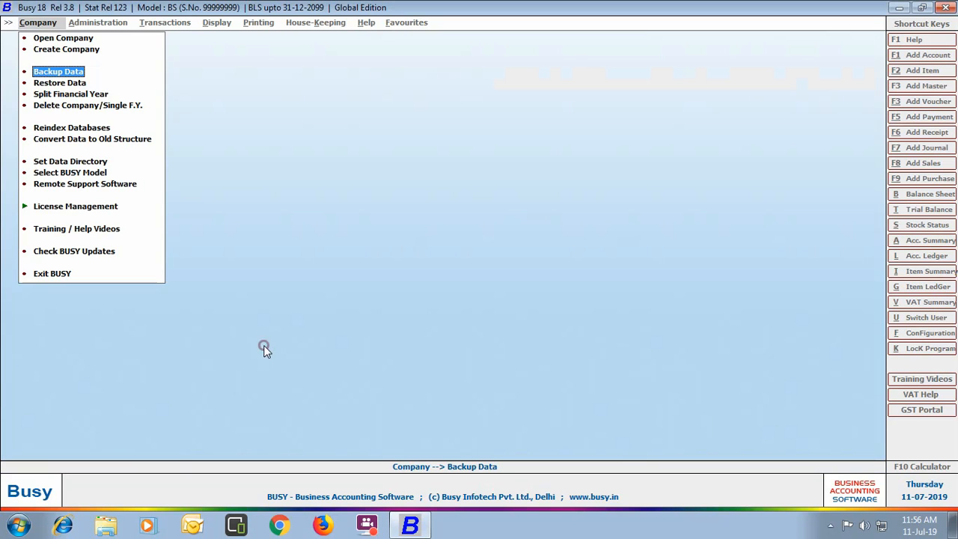
- Set D:\BUSY Data as the path to restore company data from
click(55, 83)
click(173, 135)
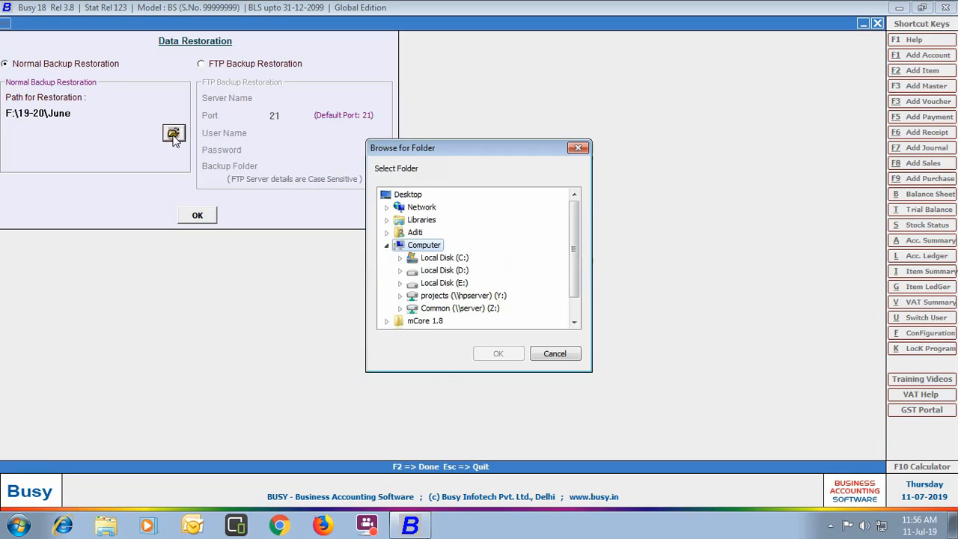
double_click(455, 271)
click(440, 258)
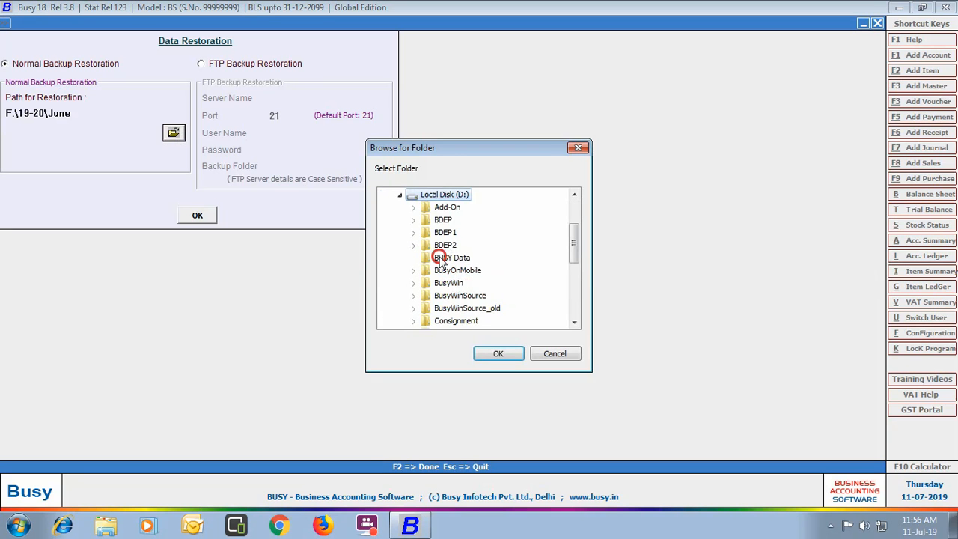
click(498, 354)
- Restore the found backup without overwriting existing data, then close the restoration screen
click(198, 216)
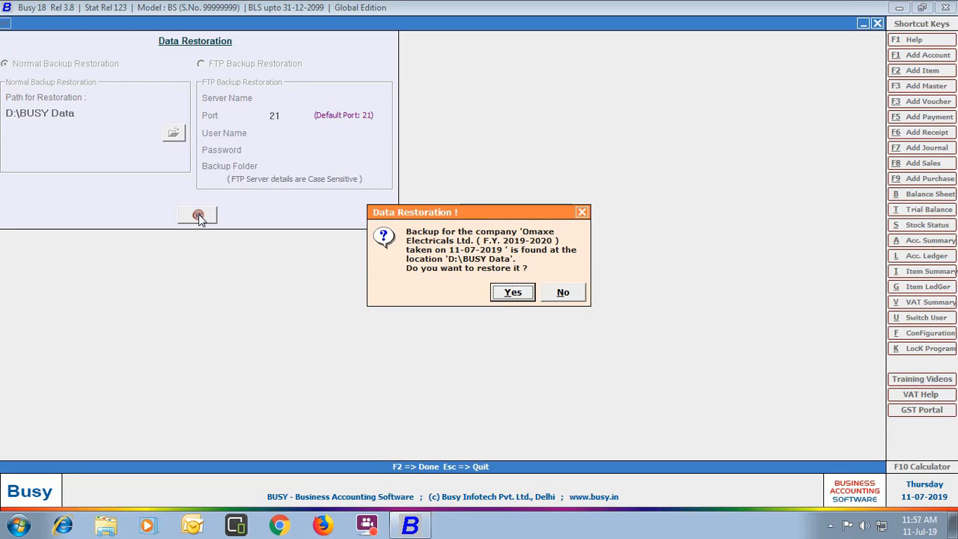
click(508, 293)
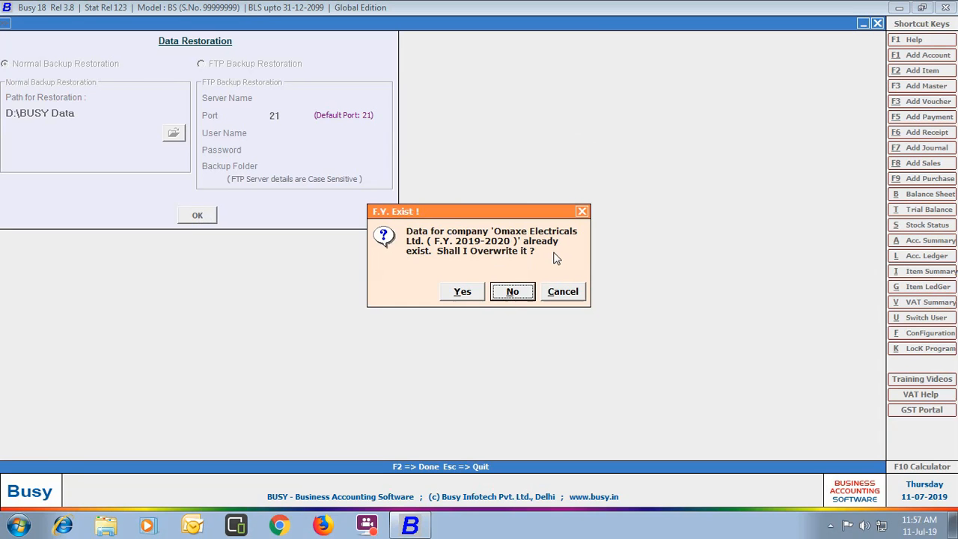
click(506, 293)
click(563, 290)
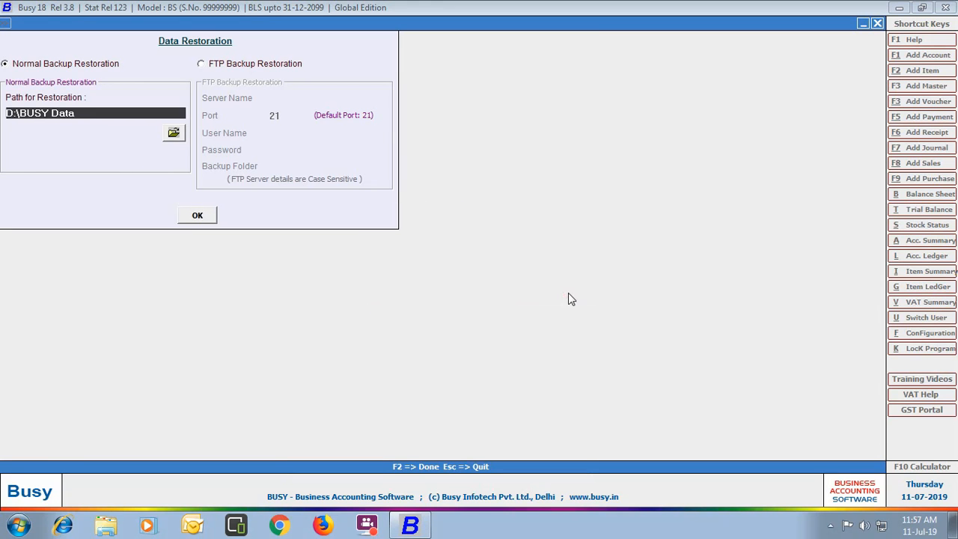
click(877, 23)
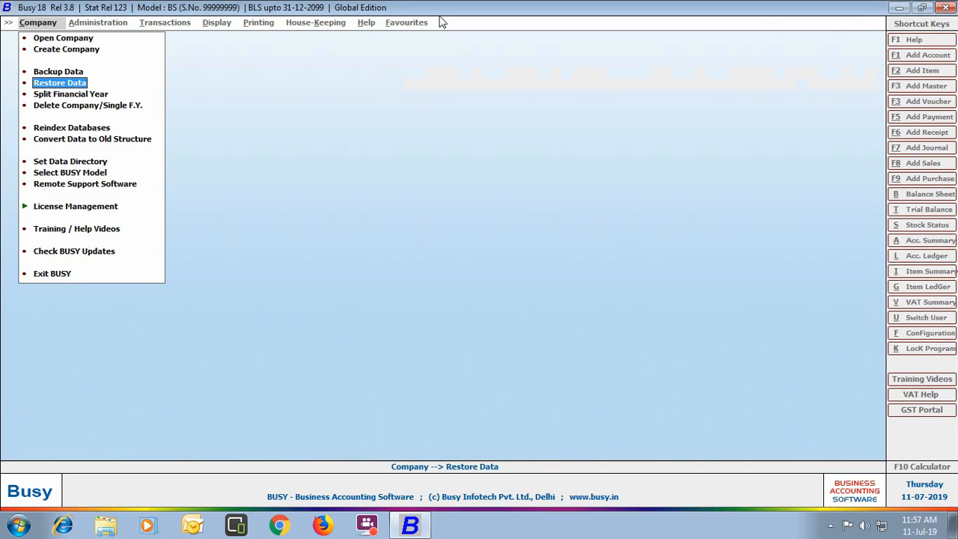
click(66, 38)
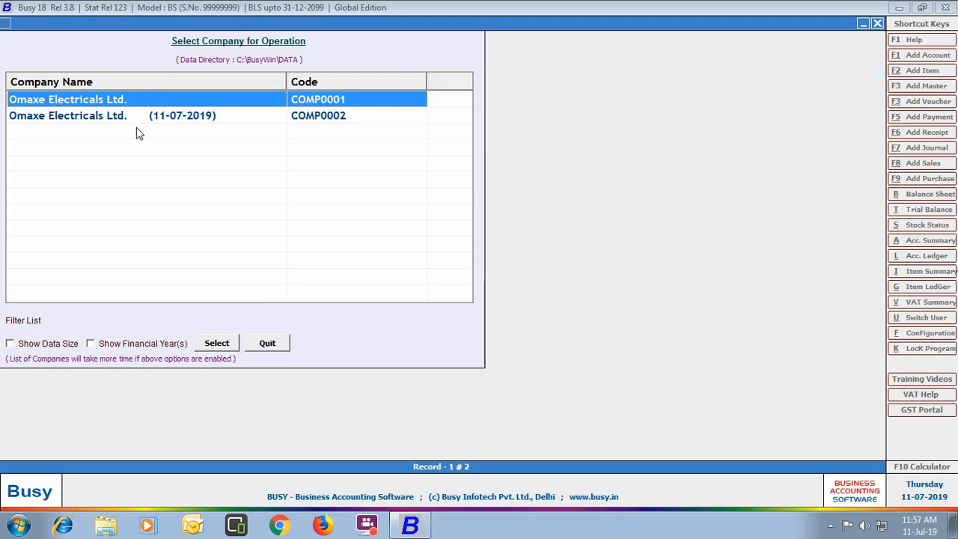
click(278, 346)
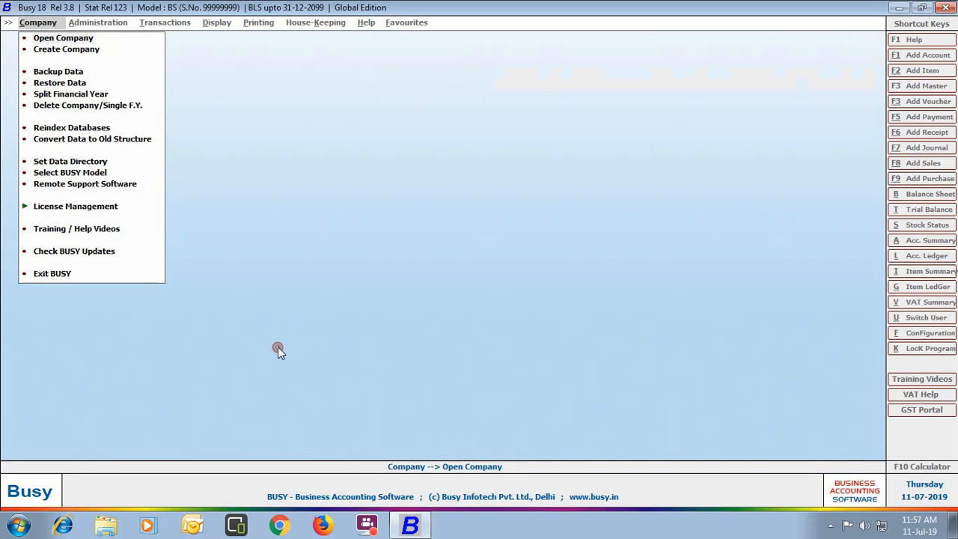
click(124, 109)
click(34, 118)
click(212, 342)
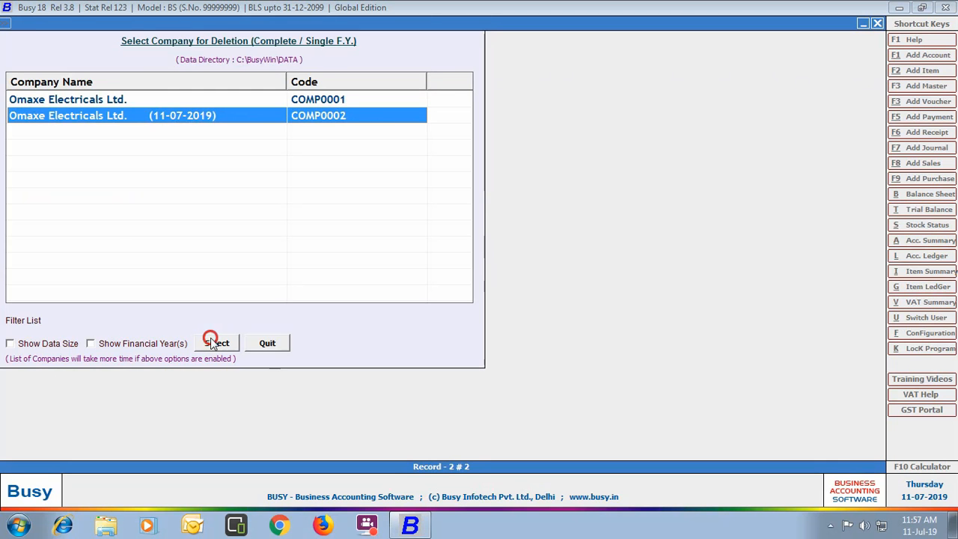
text(admin)
key(Return)
text(*****)
key(Return)
key(Return)
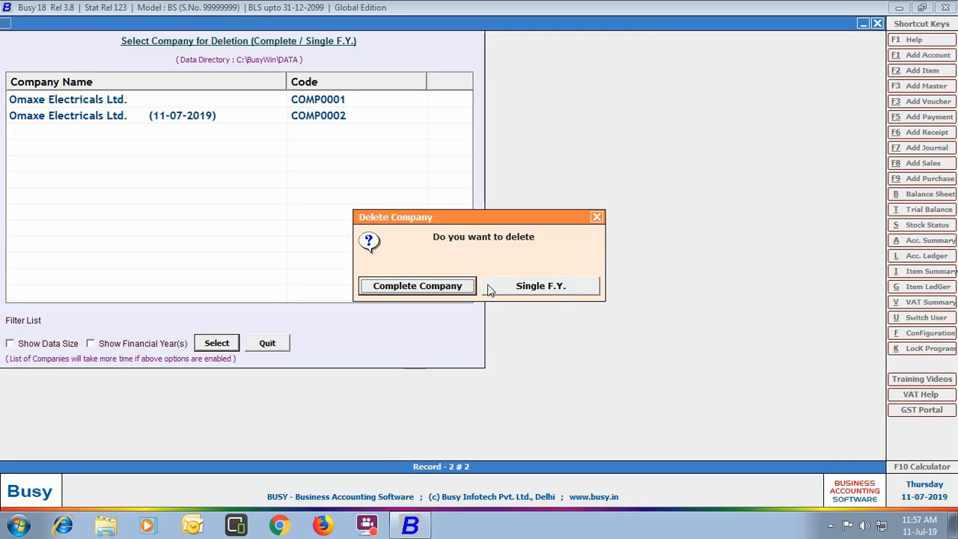
- Delete the complete company permanently and acknowledge the success message
click(410, 288)
click(514, 292)
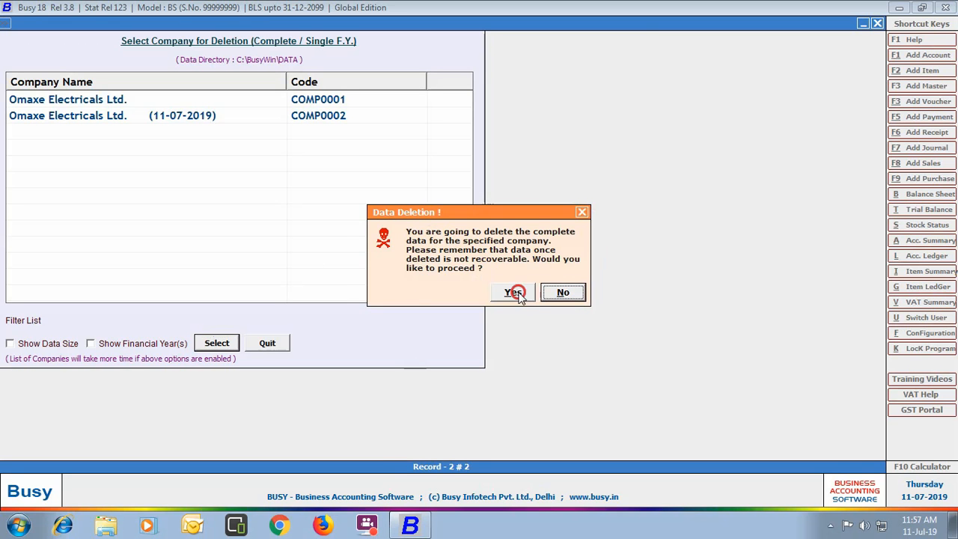
click(572, 290)
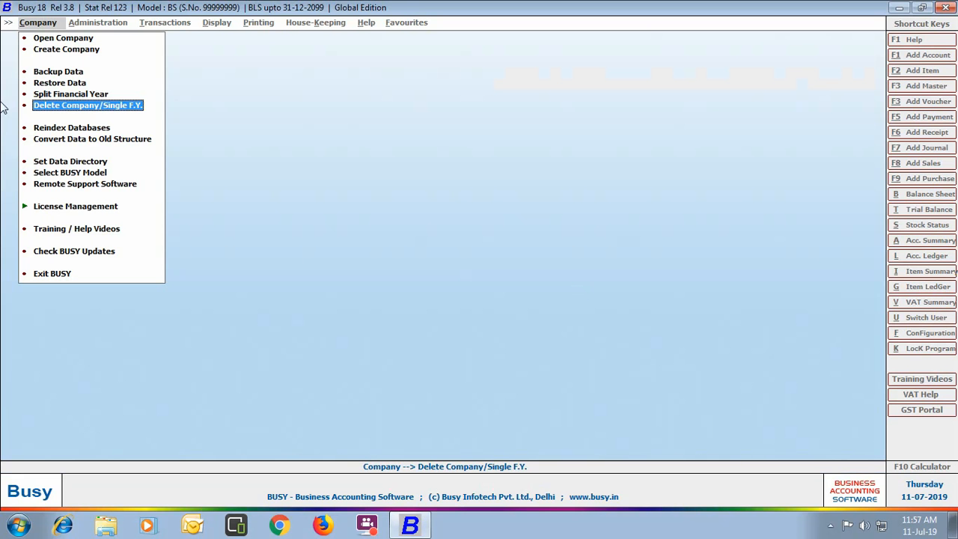
- Set the data directory to D:\BUSY Data for all sessions, leaving 'current session only' unticked
click(74, 163)
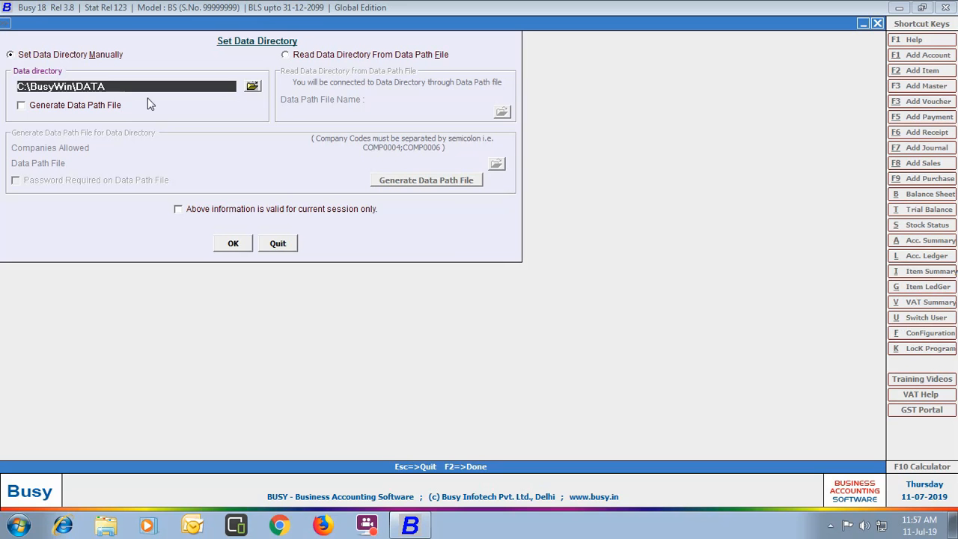
click(252, 86)
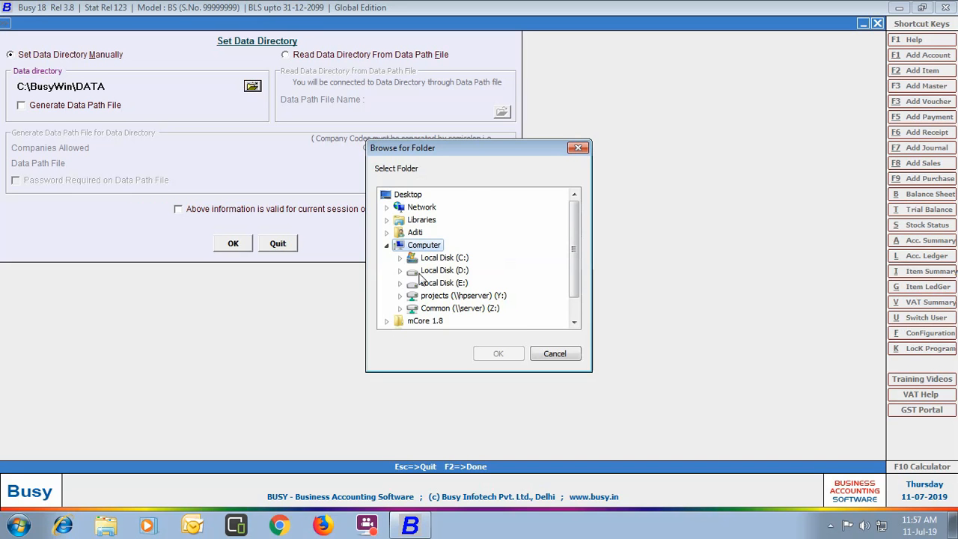
double_click(444, 270)
click(452, 257)
click(488, 353)
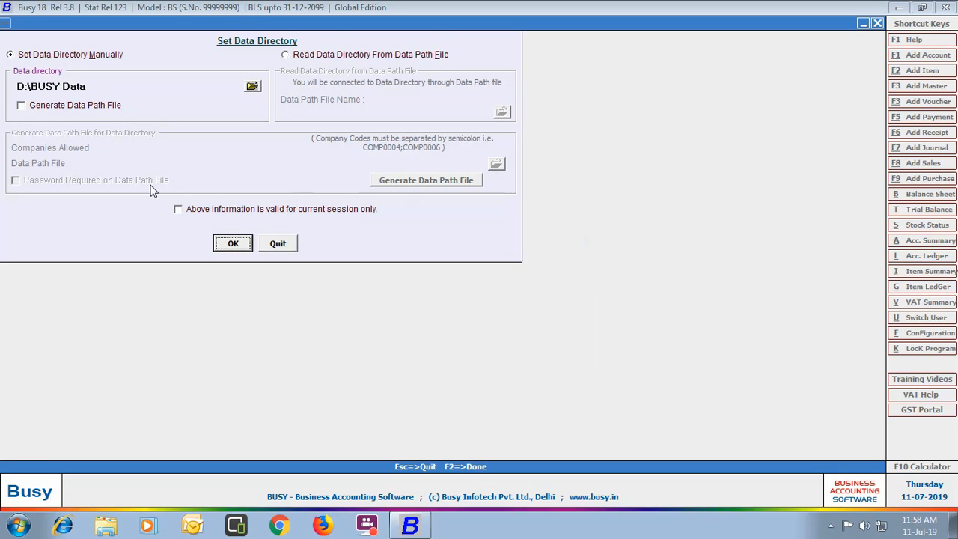
click(179, 210)
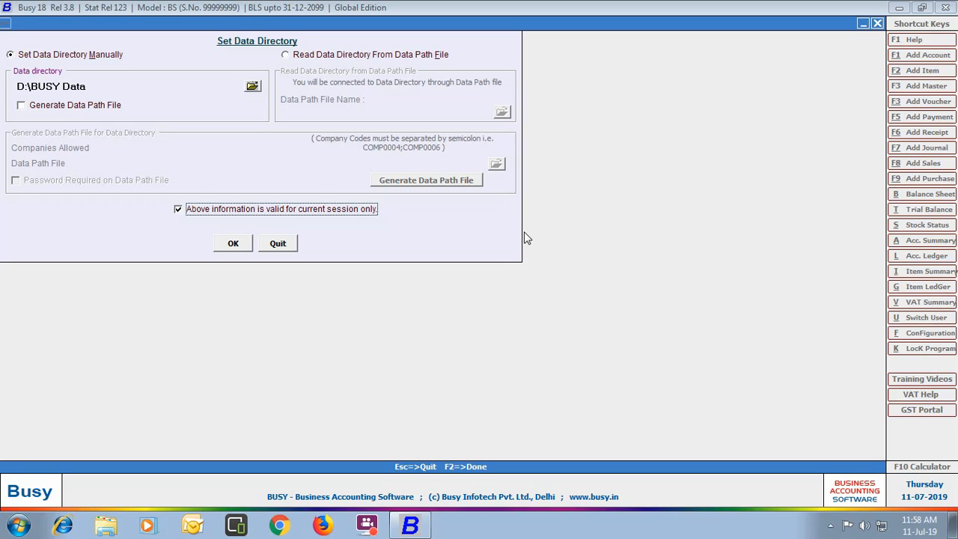
click(179, 209)
click(232, 244)
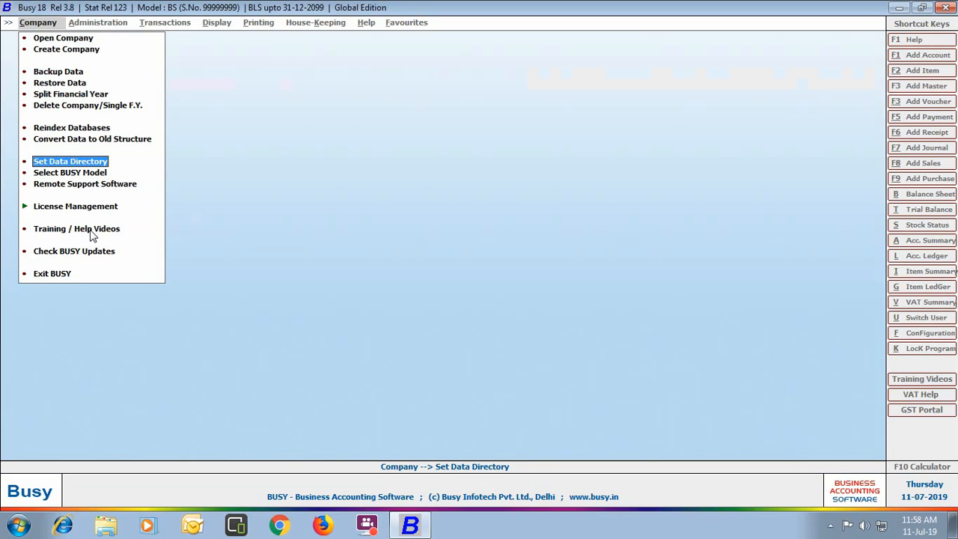
- Play the Getting Started with BUSY (outside India) video in Hindi, then close YouTube
click(89, 229)
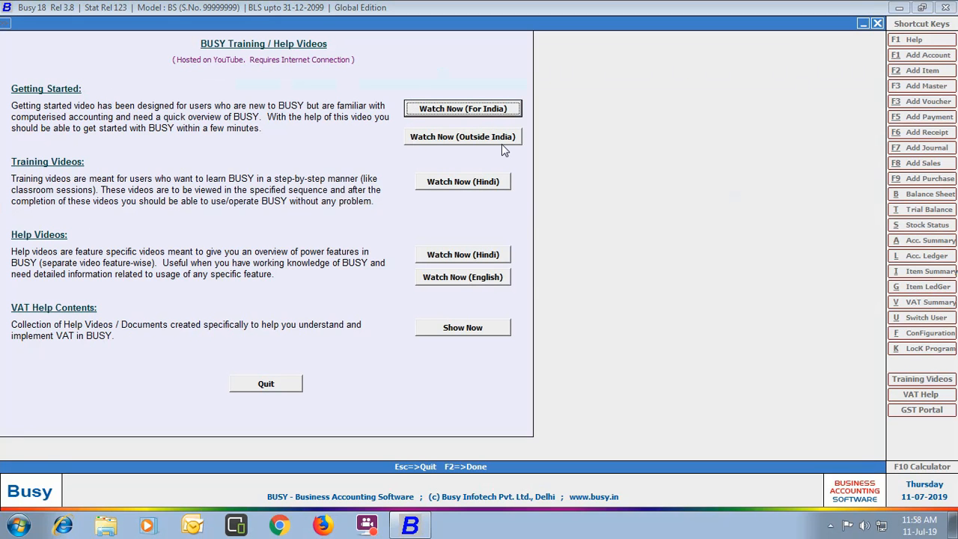
click(462, 137)
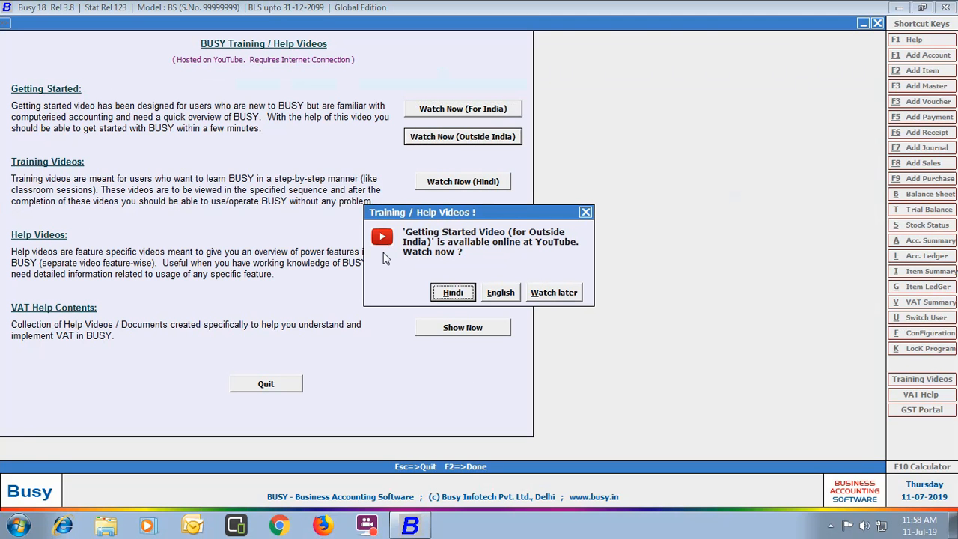
click(453, 293)
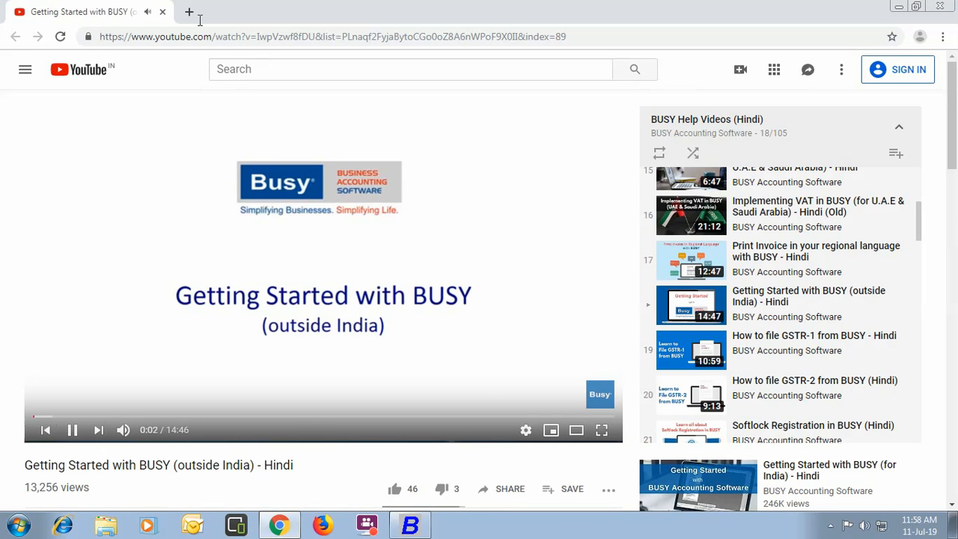
click(161, 12)
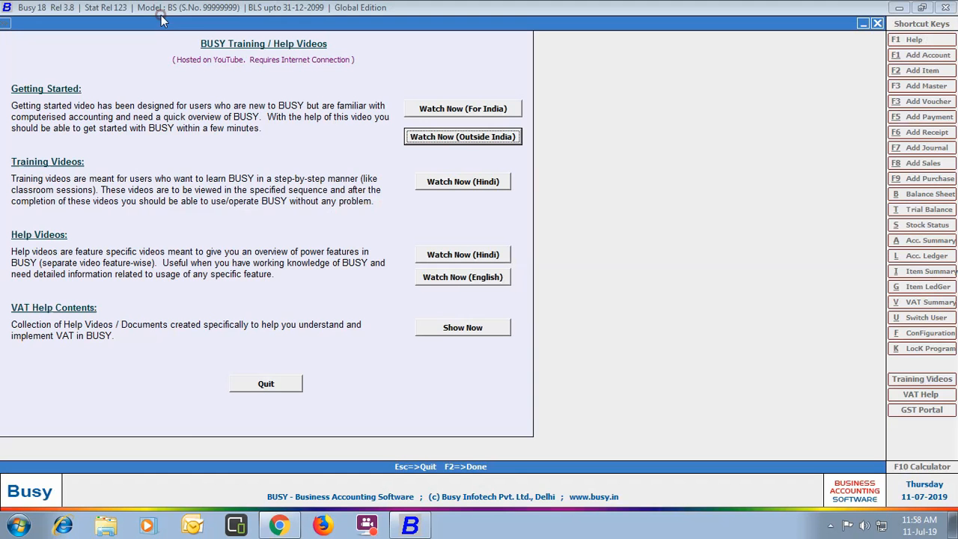
- Quit the Training / Help Videos window and exit BUSY
click(255, 381)
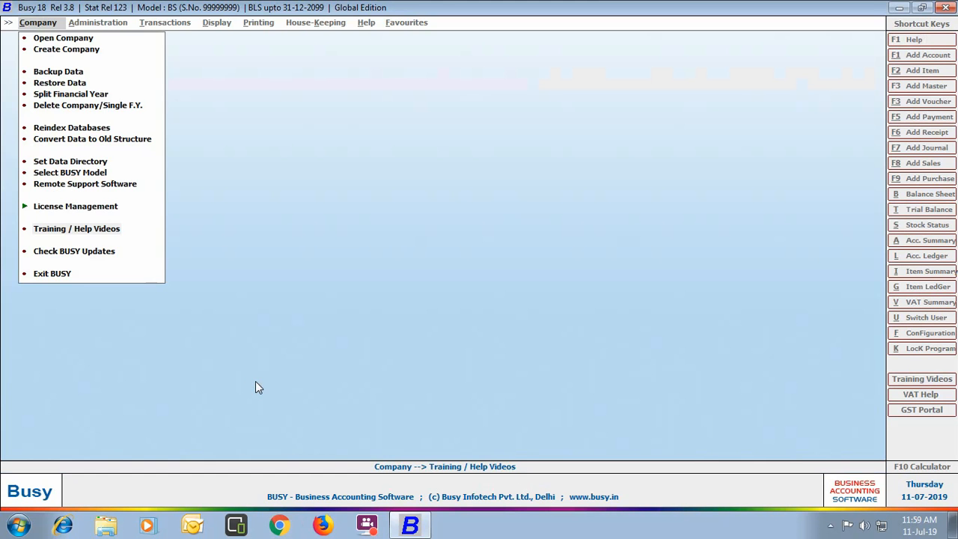
click(51, 274)
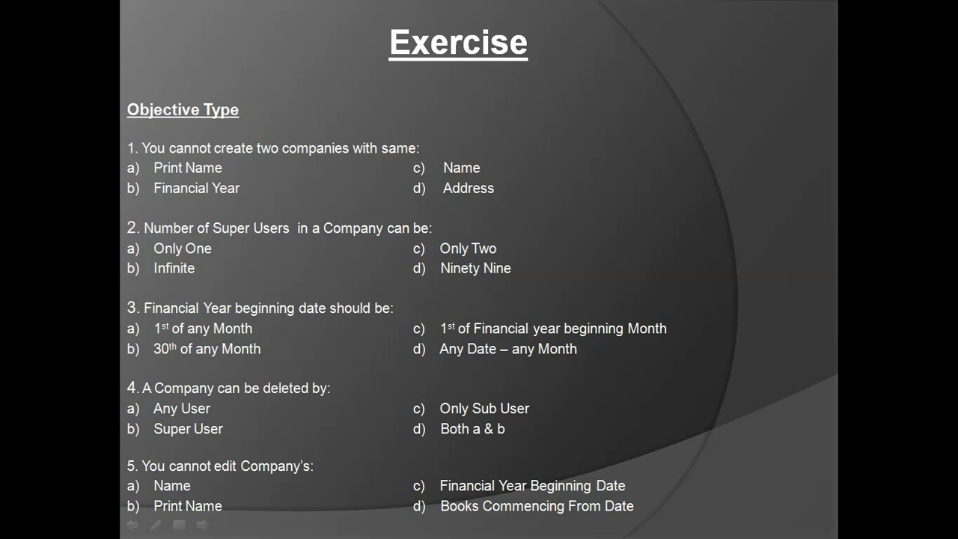
- Advance past the Practical Exercise slide to the Answers slide
key(Right)
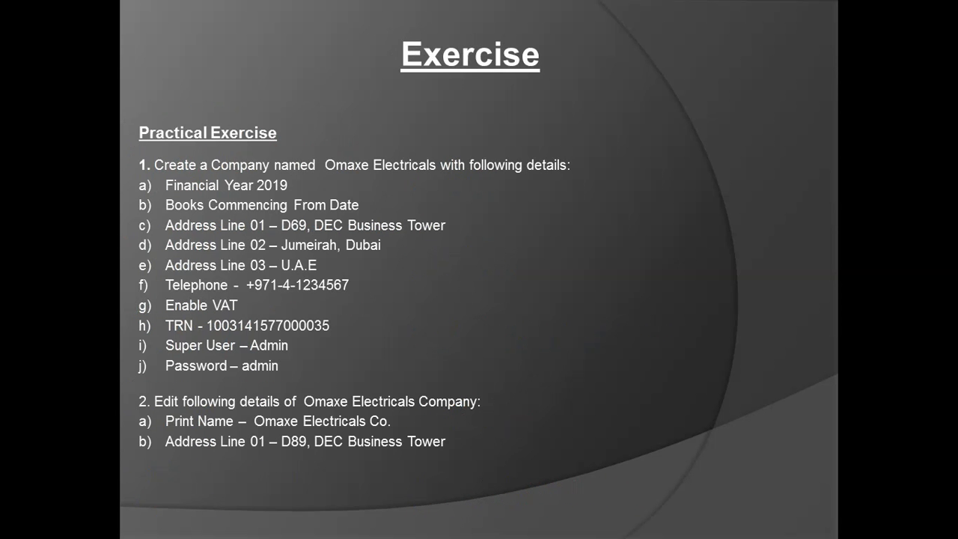
key(Right)
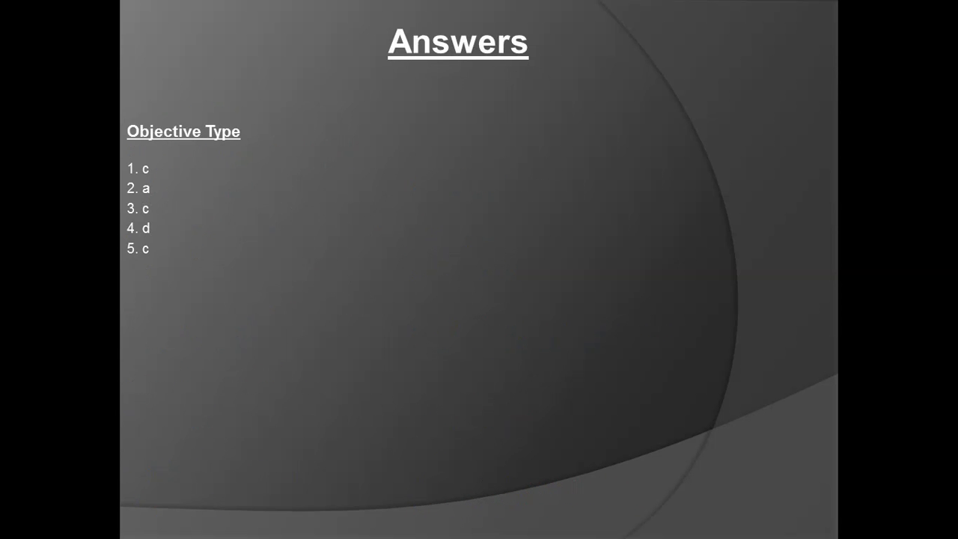